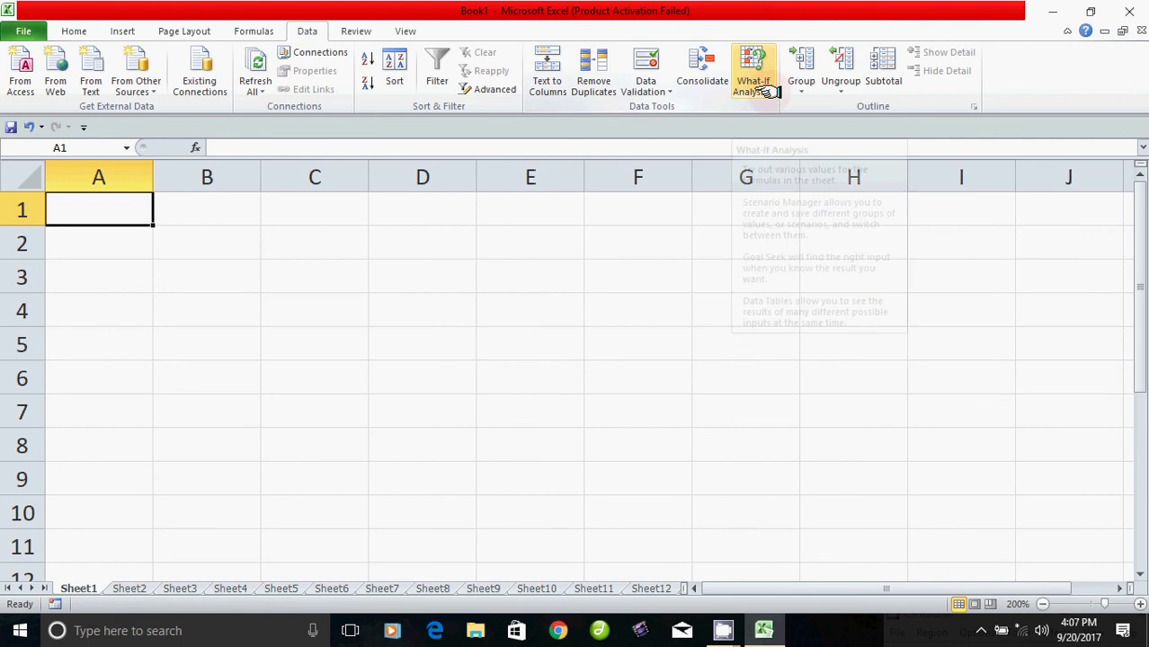
click(771, 88)
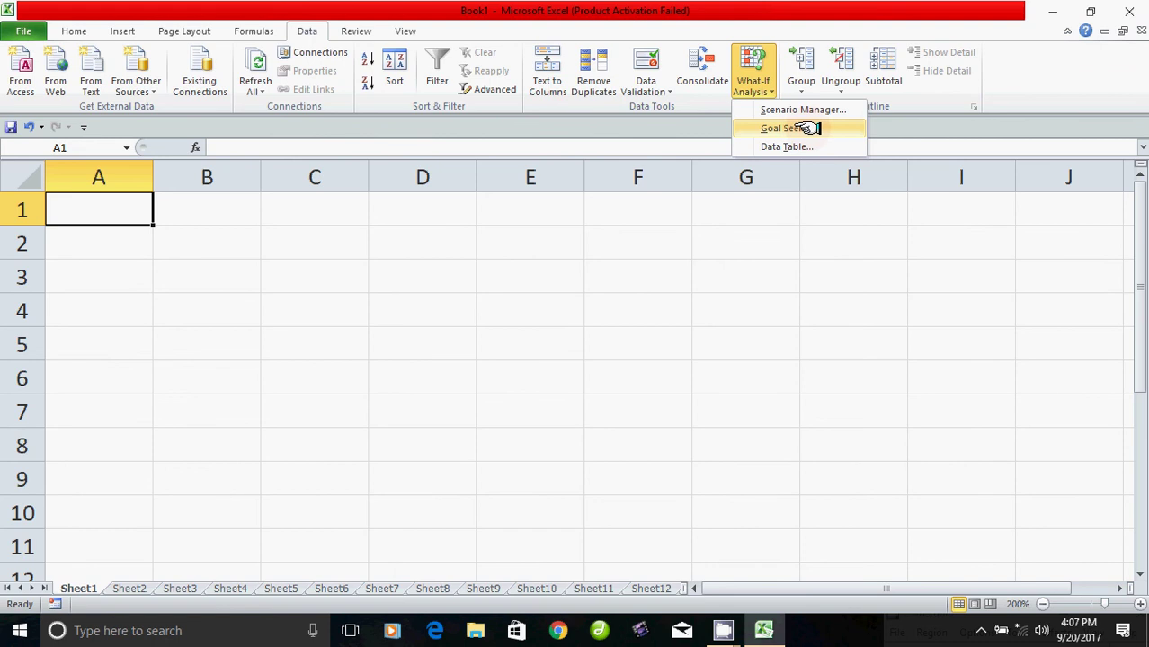
click(804, 256)
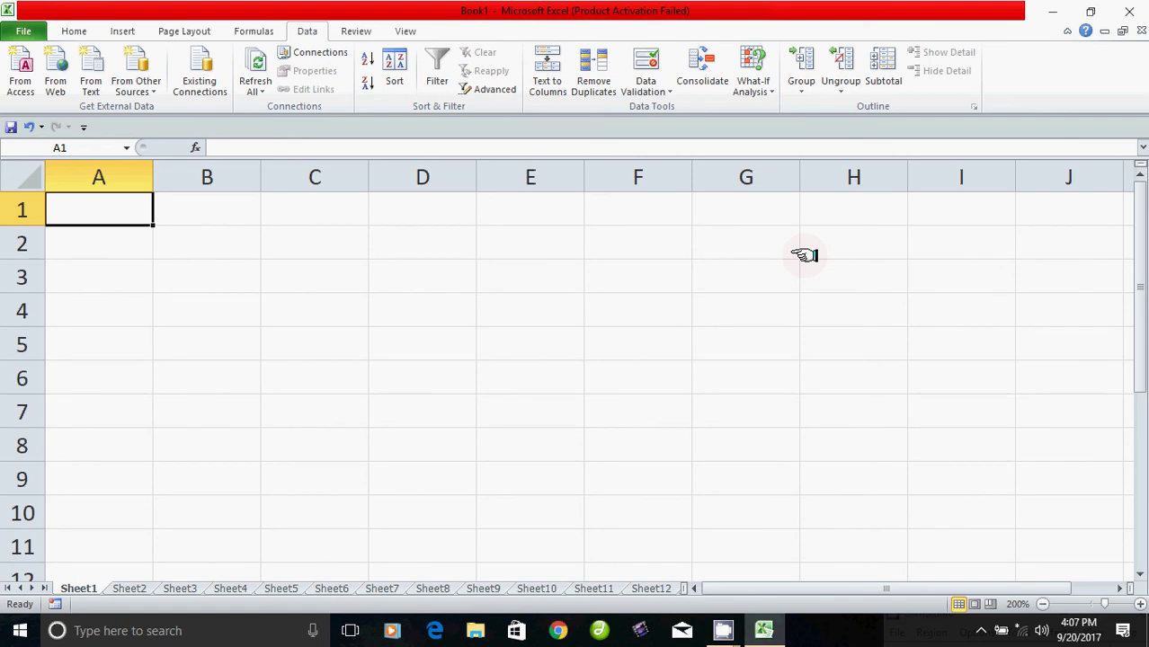
- Widen column A to fit longer labels and enter "Principal Amount" in A1
drag(154, 177, 247, 188)
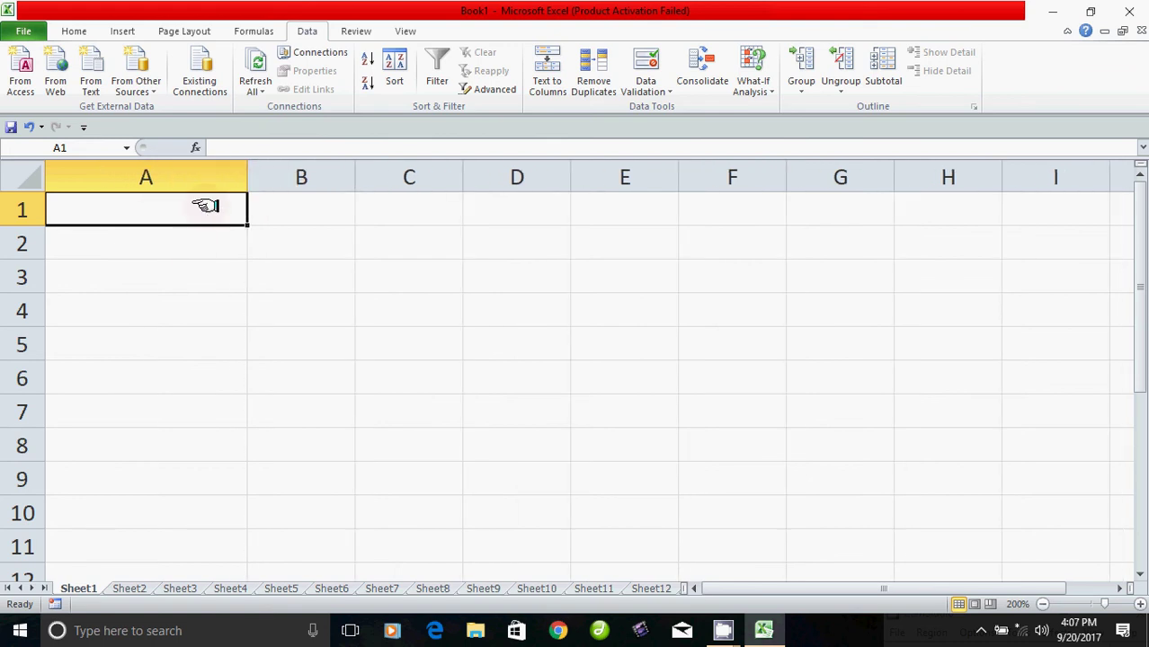
text(Pri)
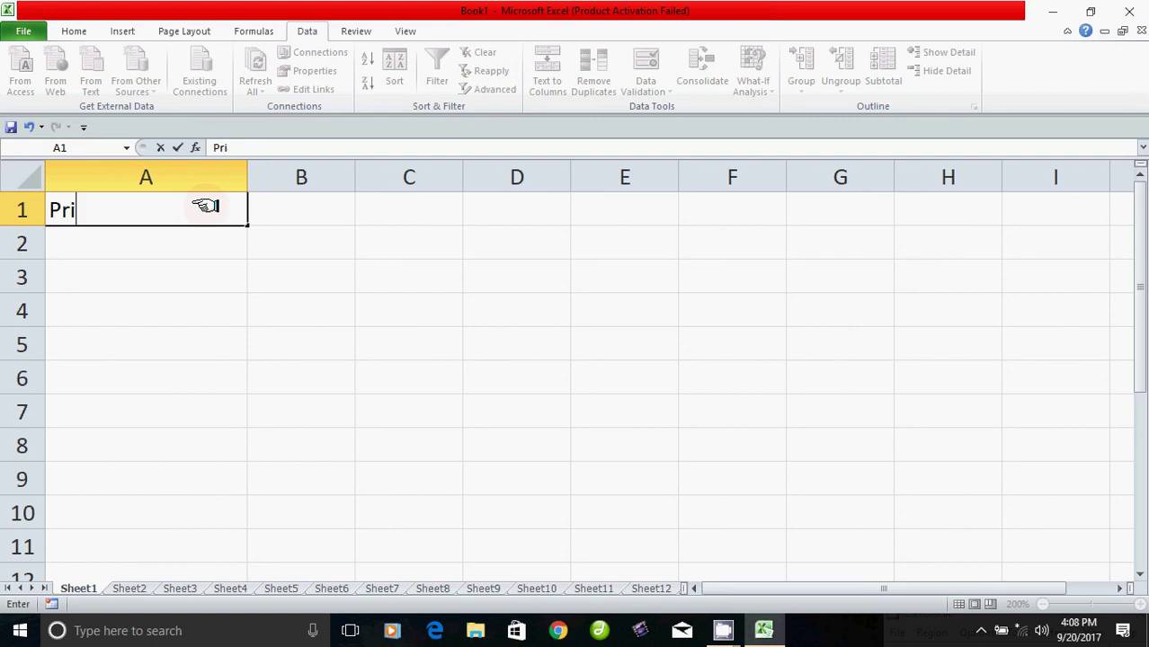
text(ncipa)
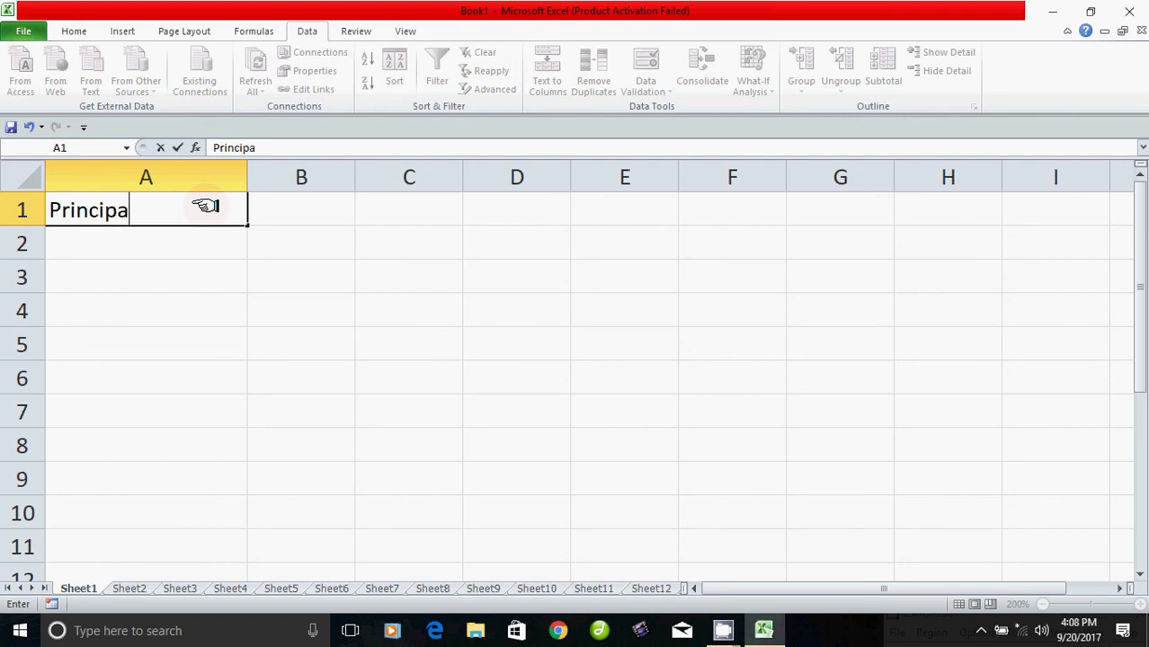
text(l Amount)
key(Return)
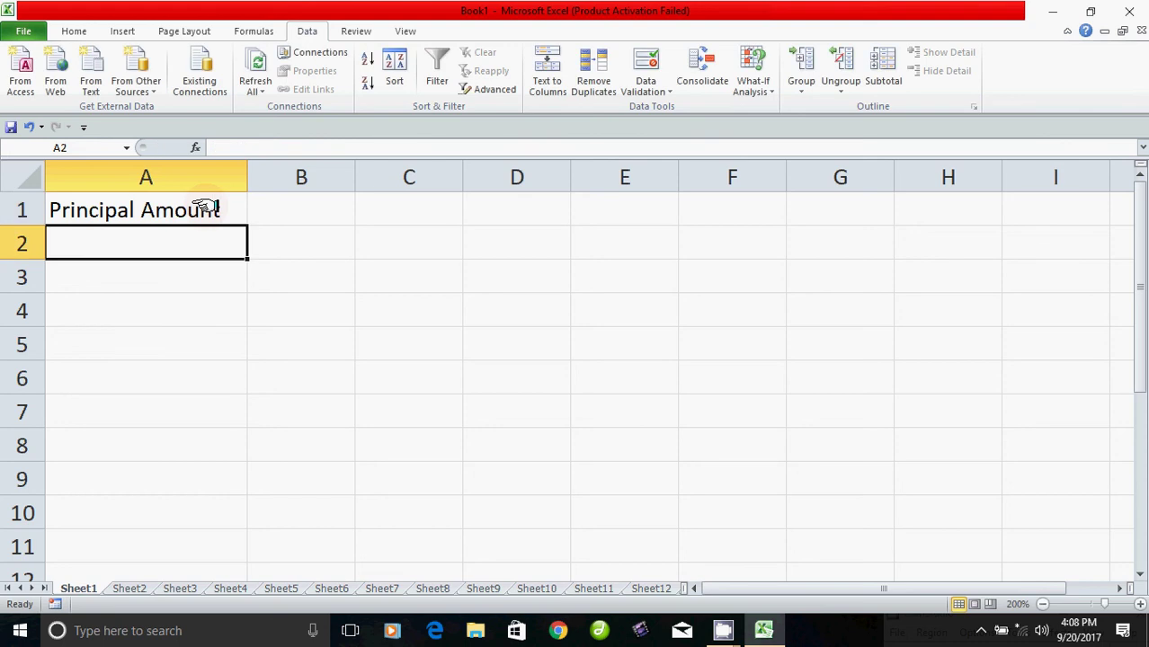
- Add the labels "Rate of Interest" in A2 and "No. of years" in A3
text(Rate)
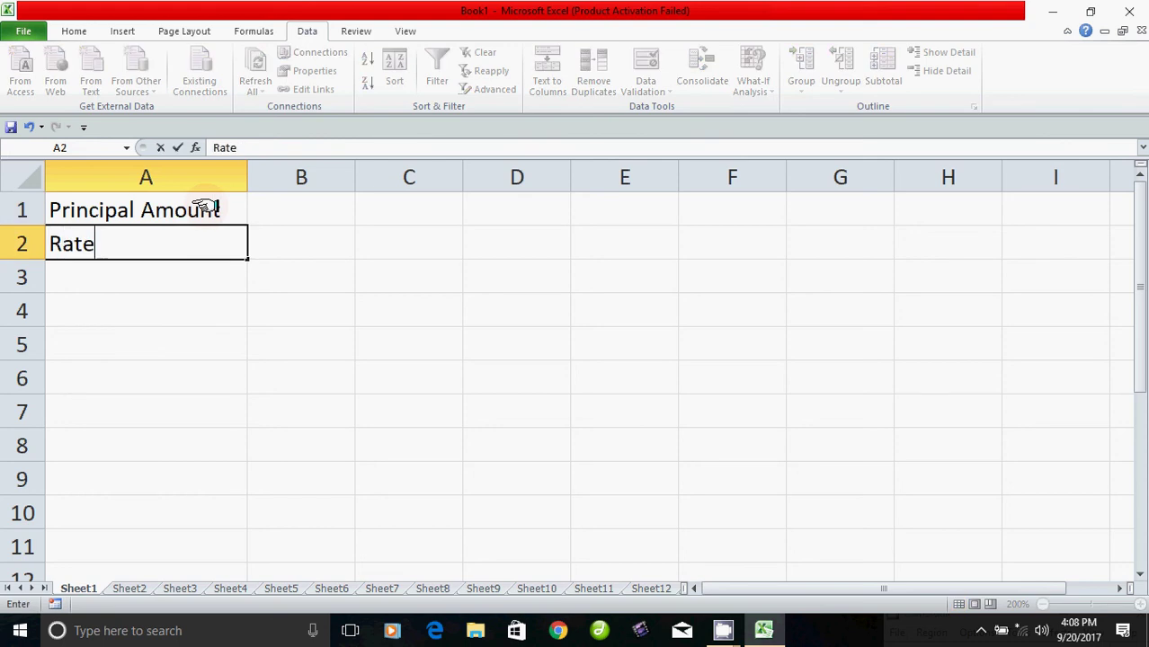
text( of Interes)
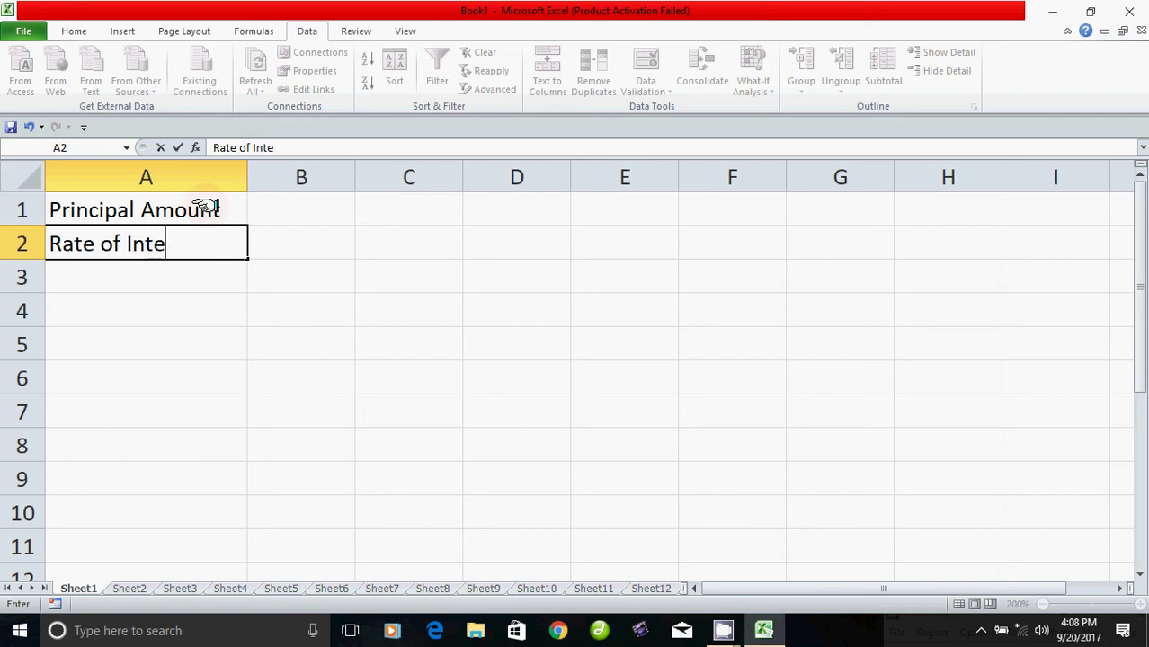
text(t)
key(Return)
text(No)
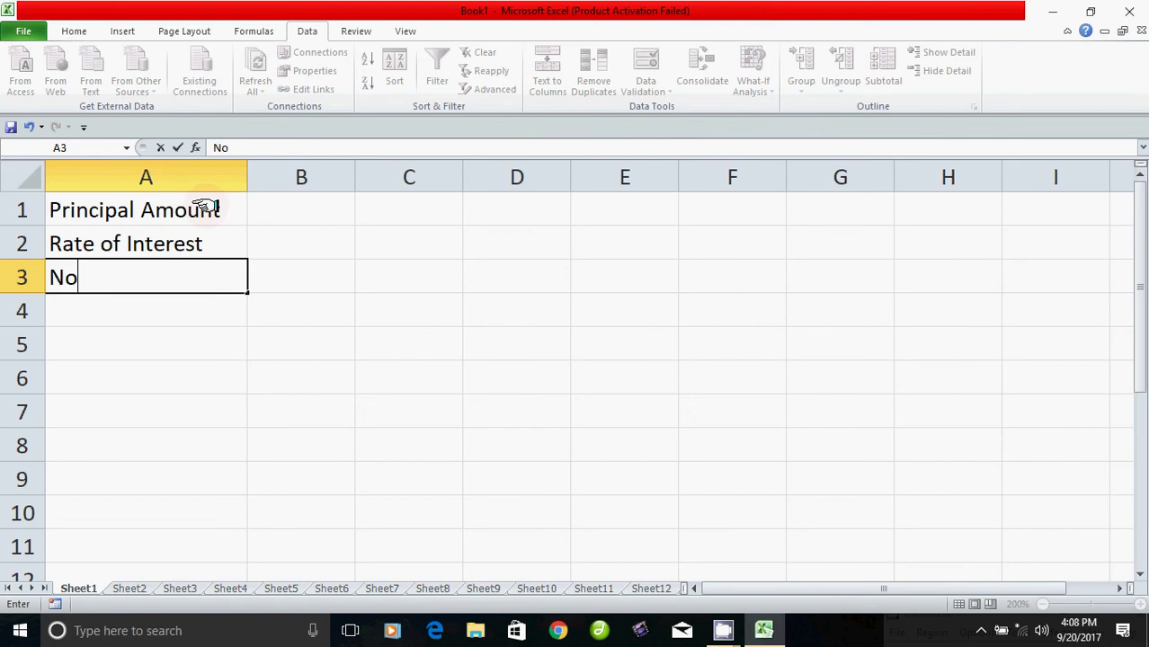
text(. of years)
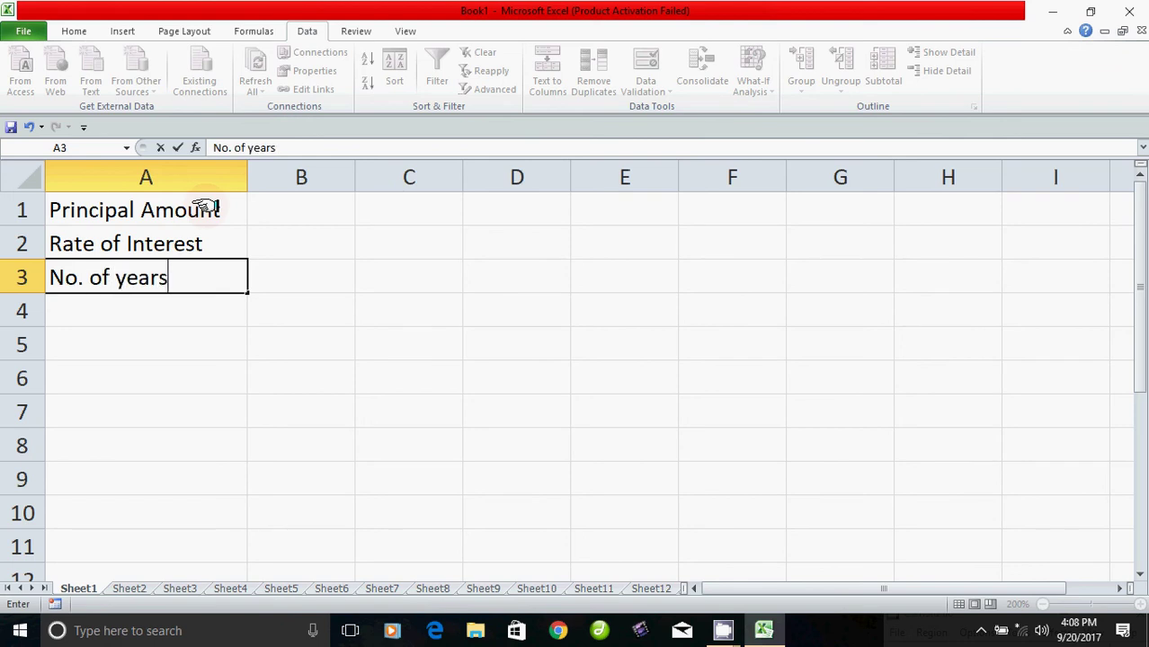
- Enter the label "Interest Amount" in A4
click(176, 307)
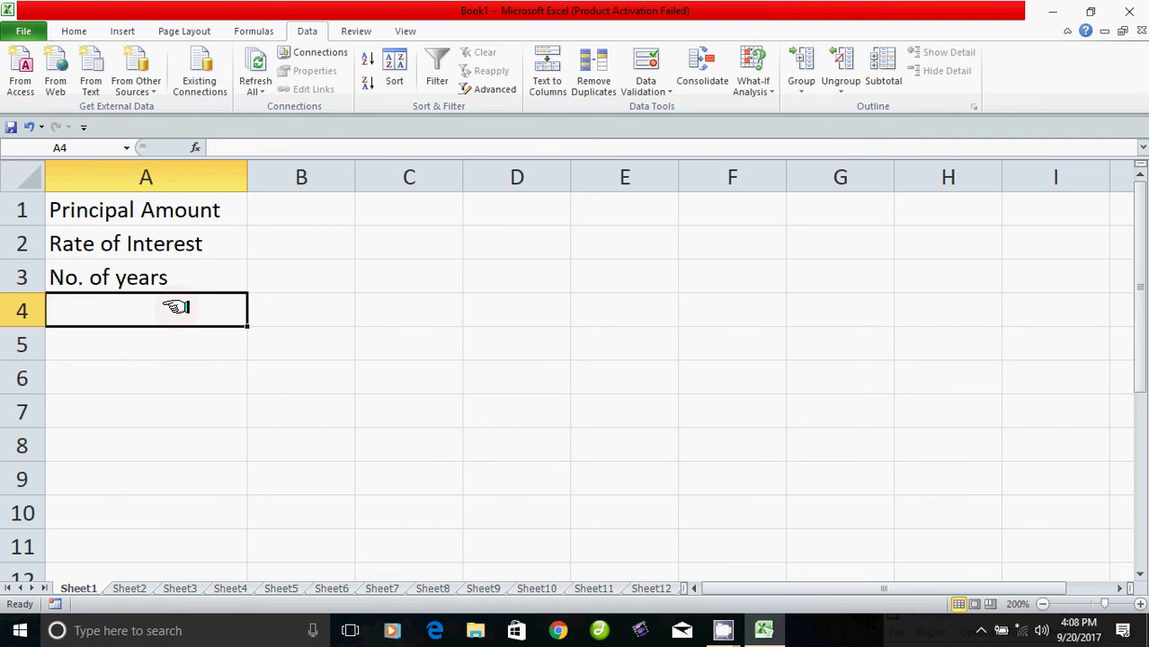
text(Int)
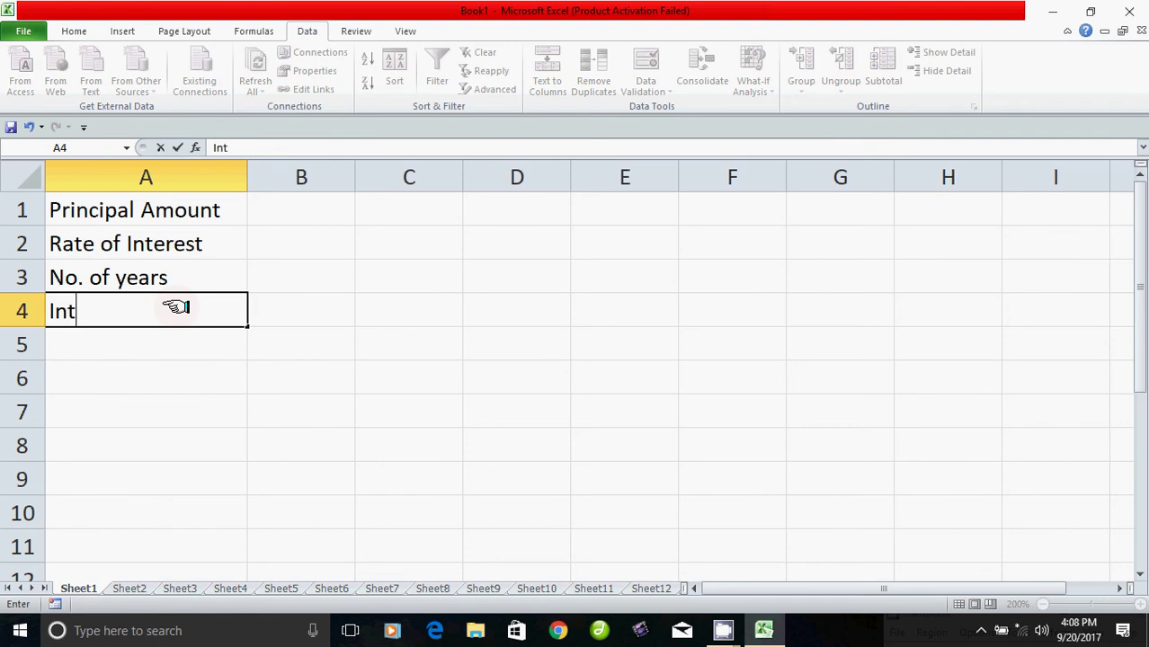
text(erest )
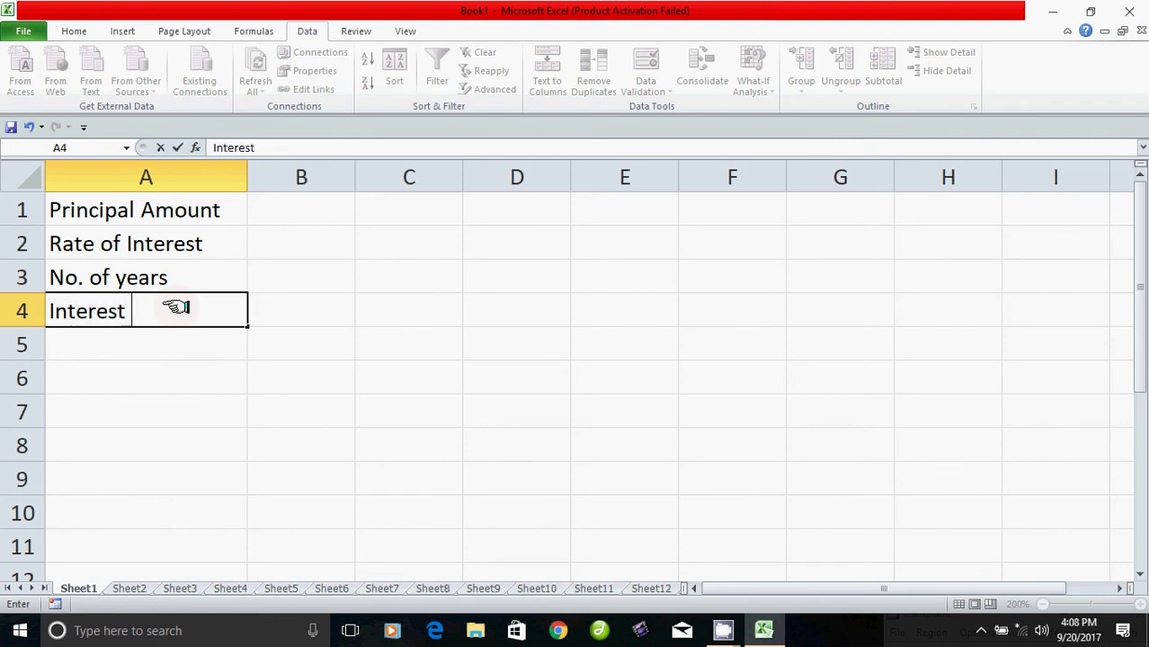
text(Amount)
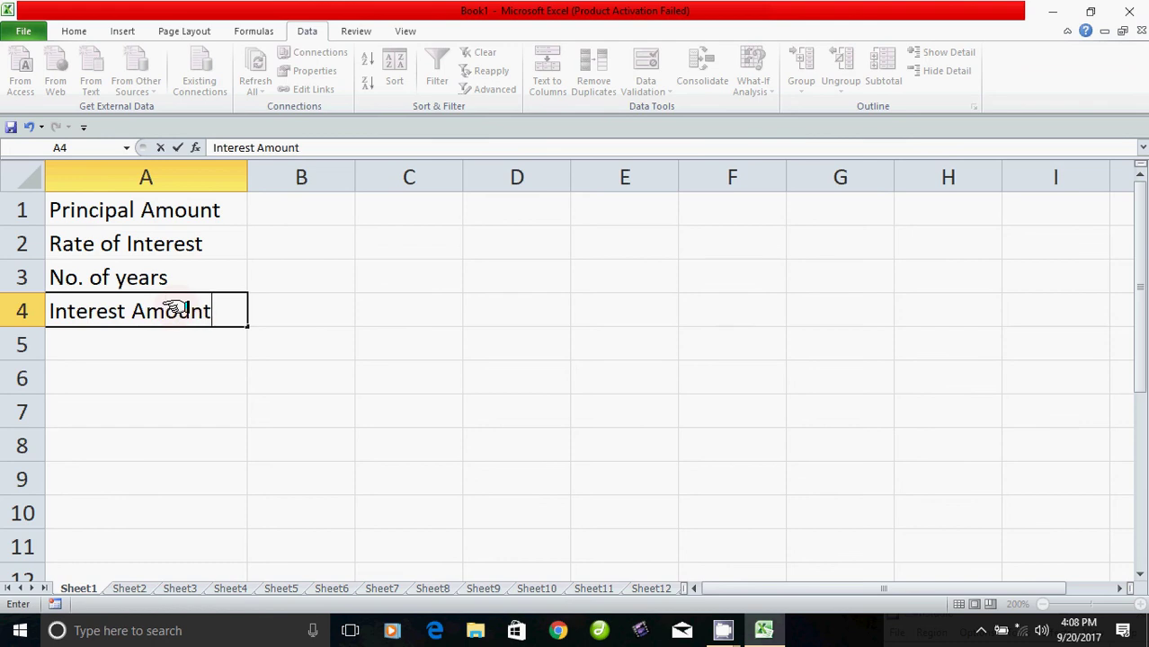
key(Return)
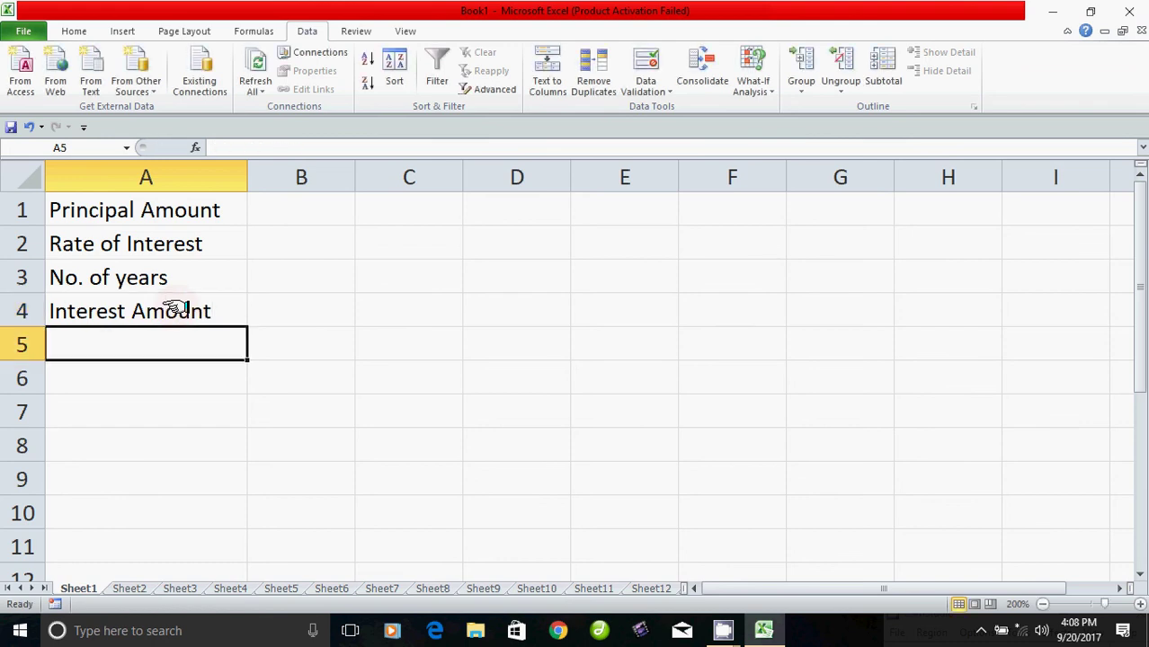
click(151, 213)
click(294, 212)
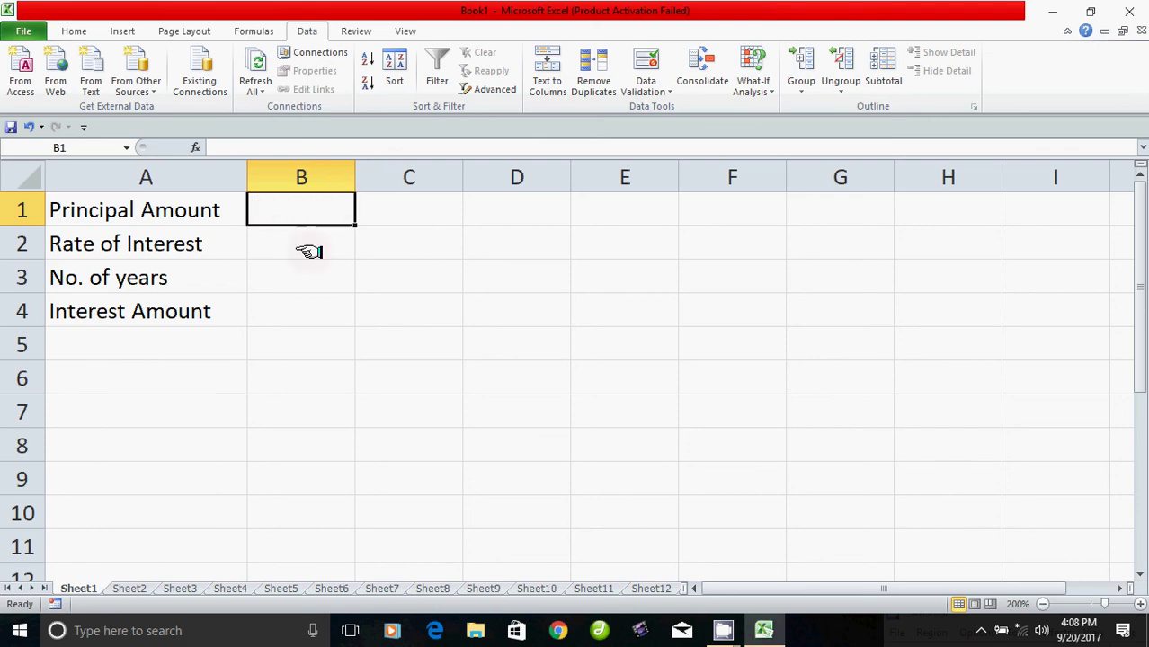
click(161, 249)
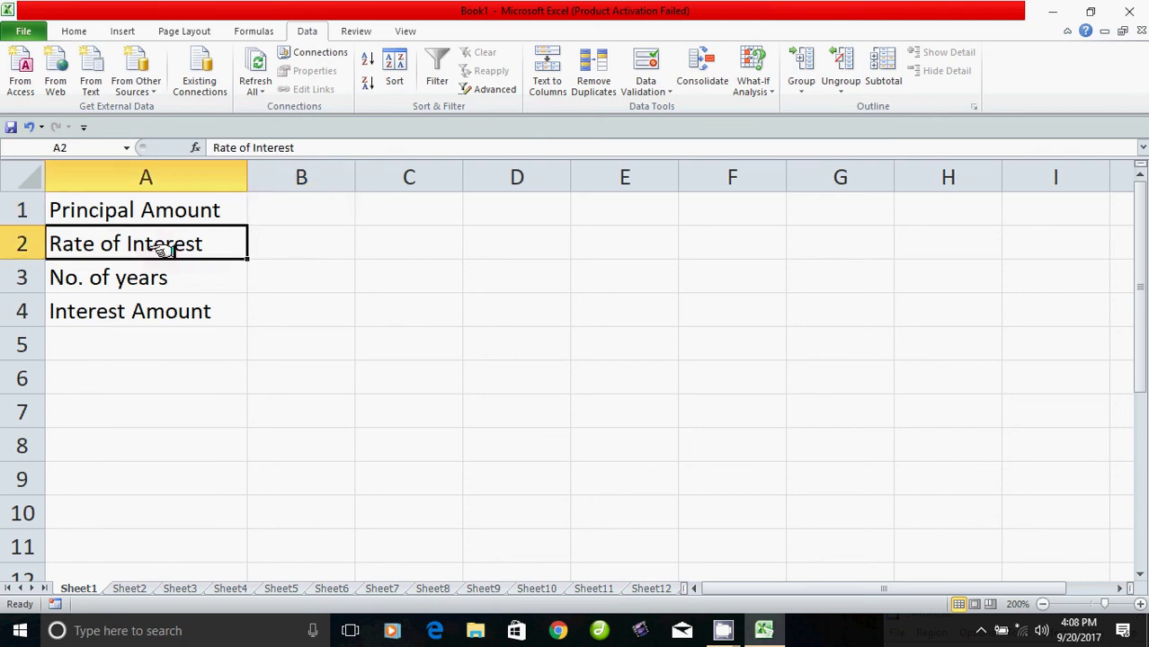
click(269, 244)
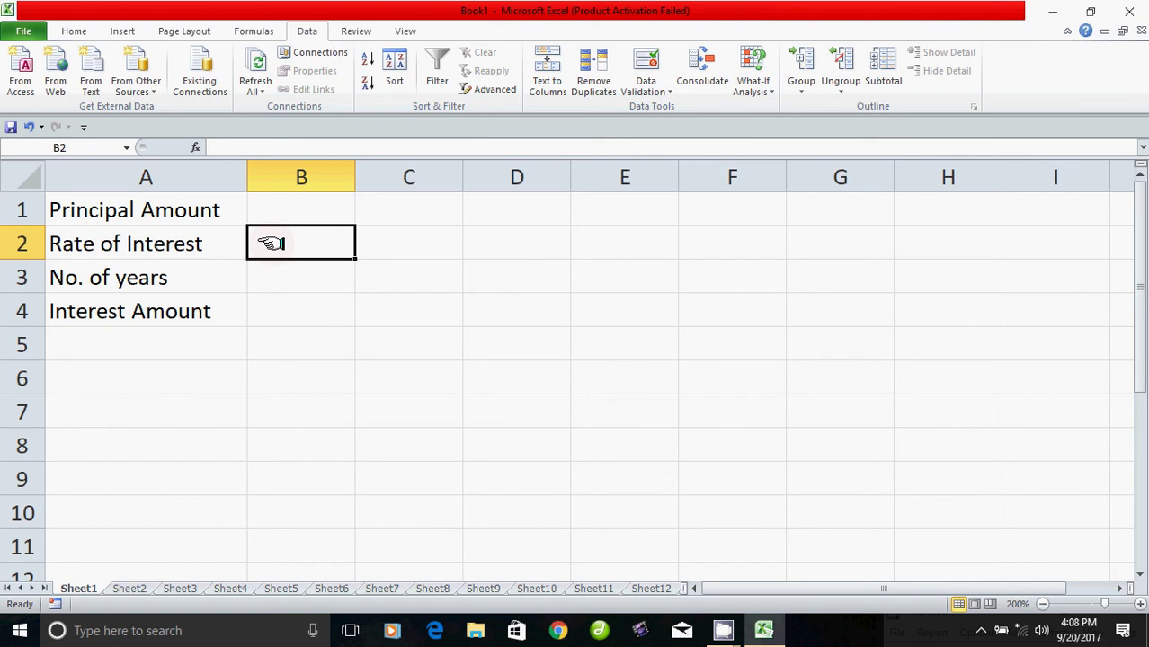
click(322, 288)
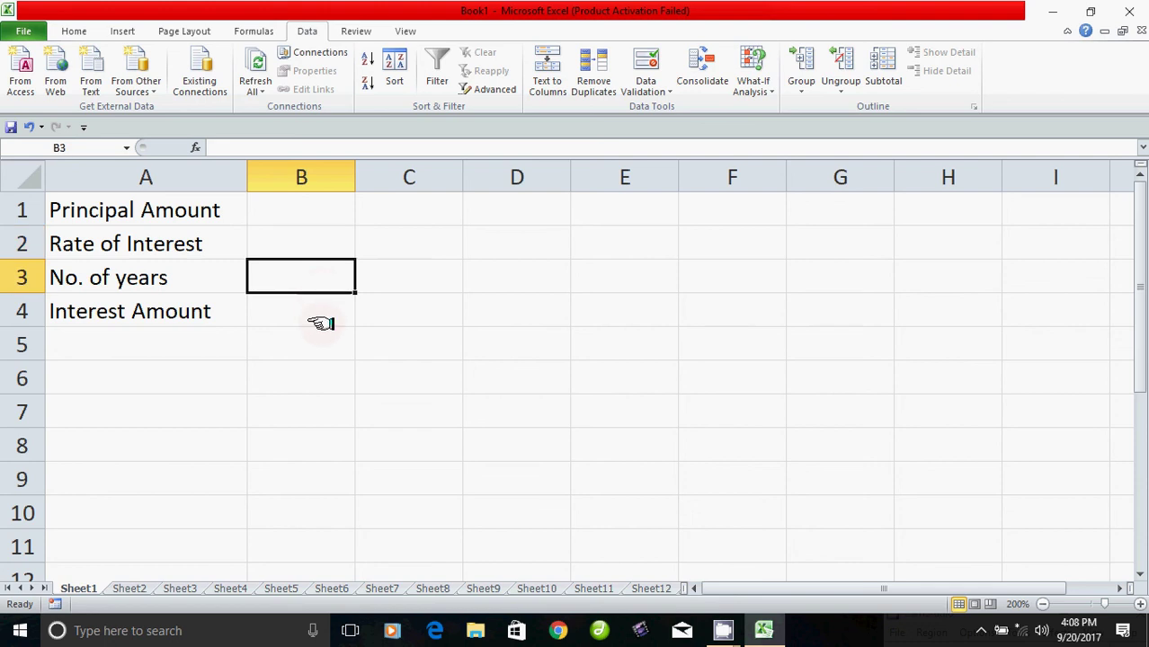
click(319, 321)
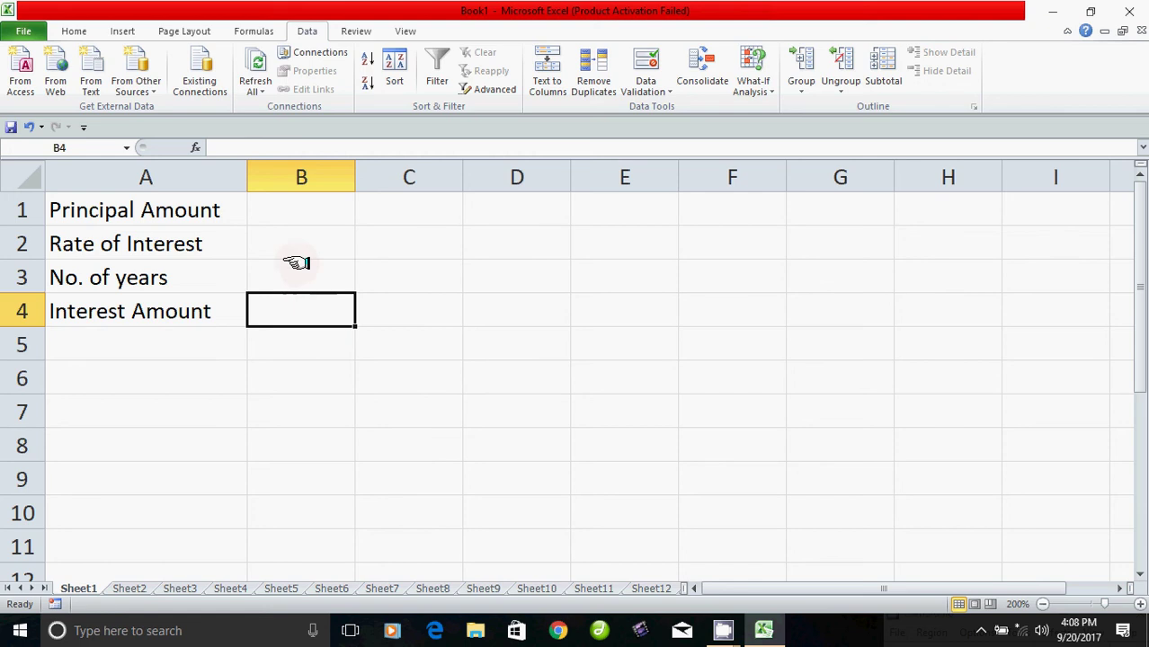
- Enter 10000 as the principal amount in B1
click(299, 199)
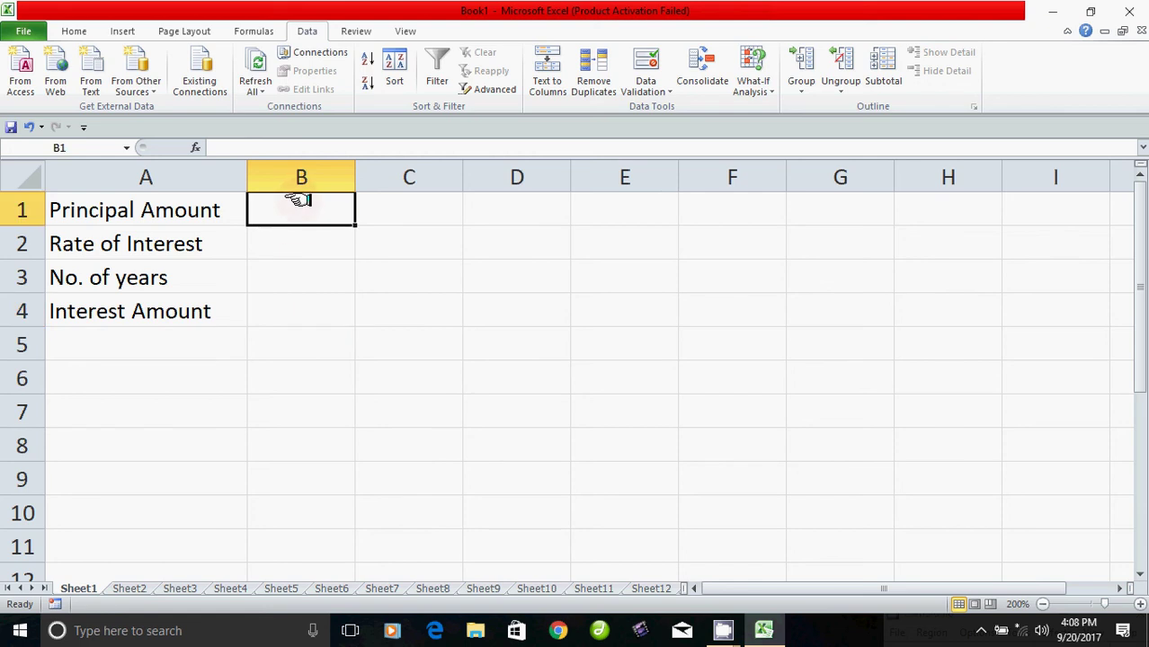
text(1000)
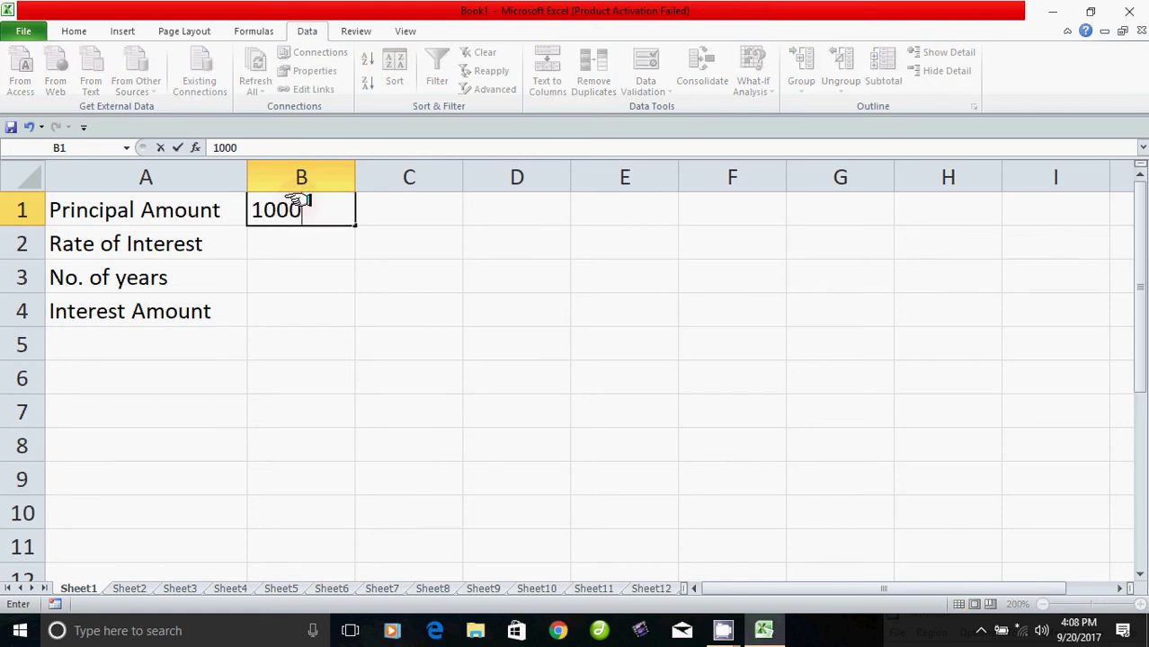
text(0)
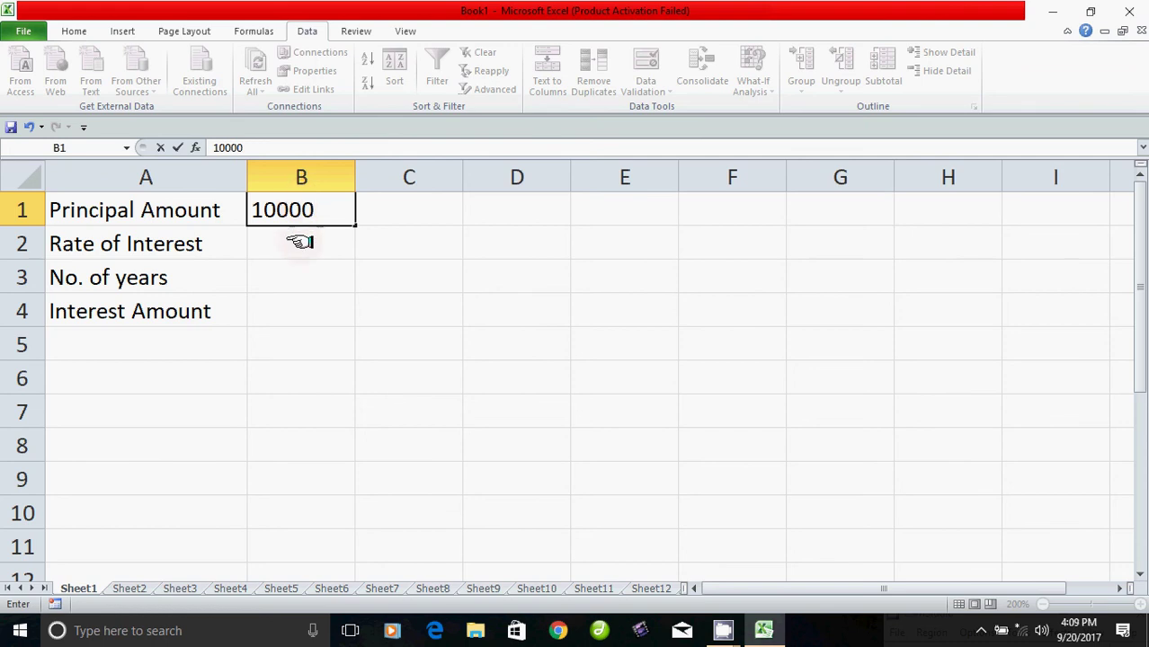
- Enter 10% as the rate of interest in B2 and 1 as the number of years in B3
click(299, 242)
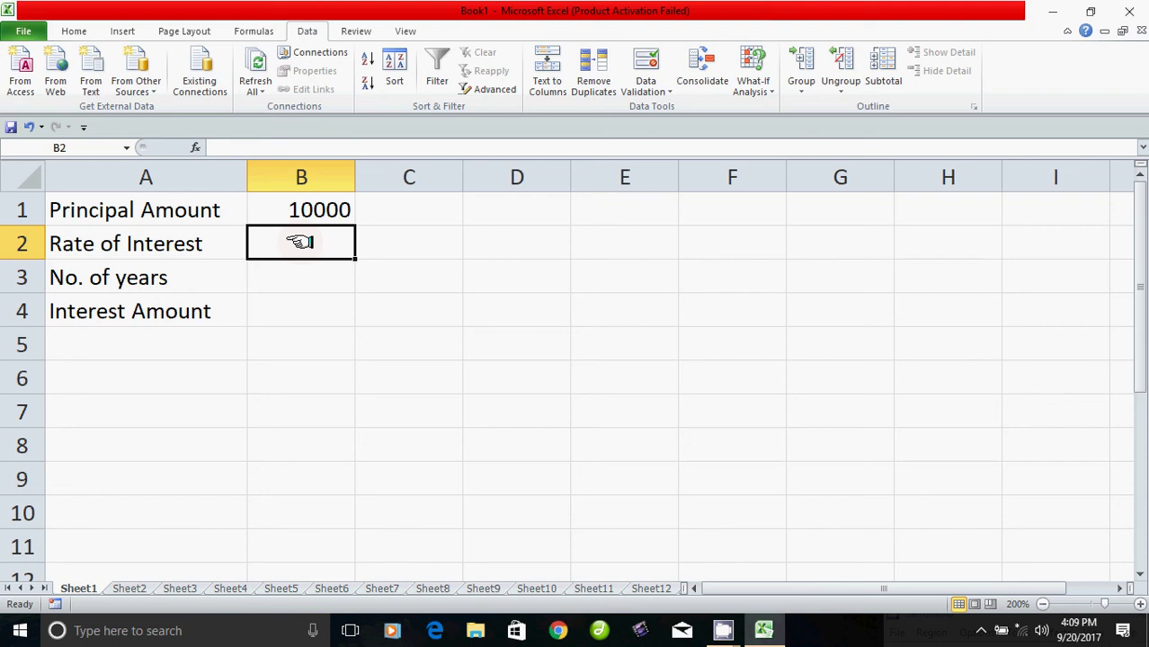
text(1)
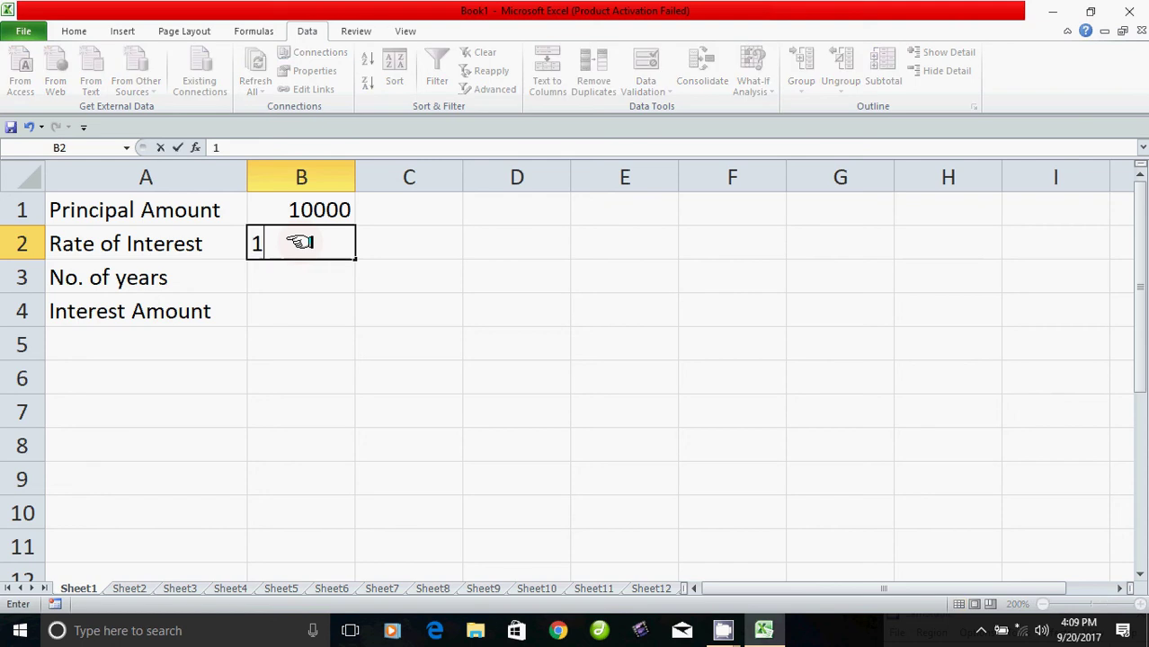
text(0%)
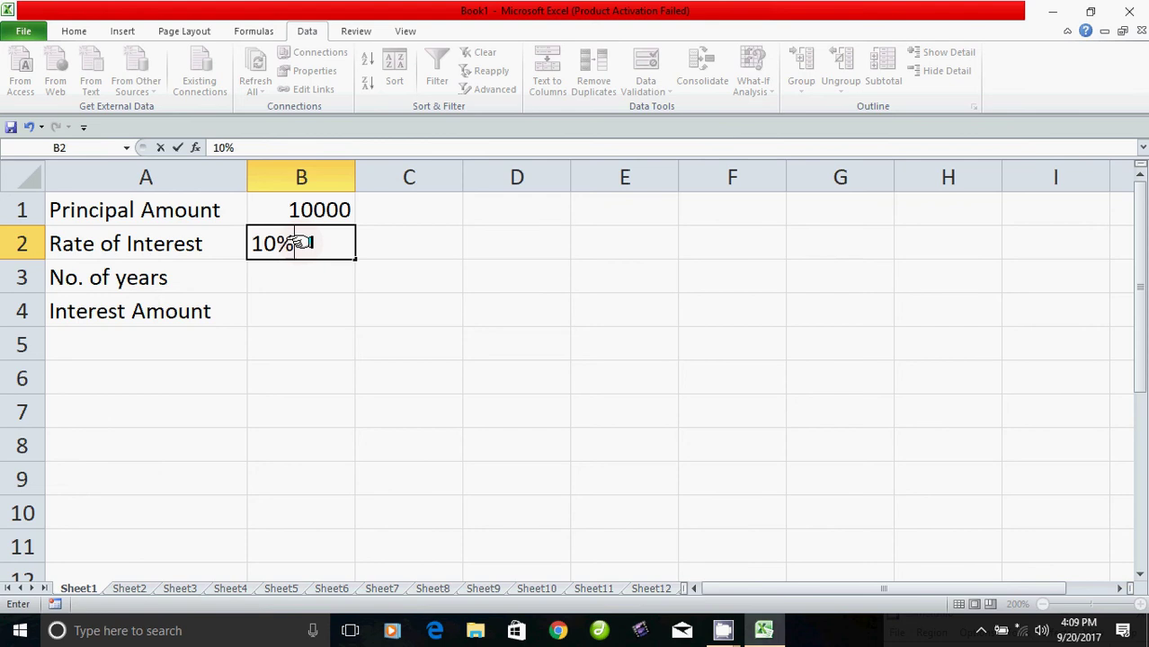
key(Return)
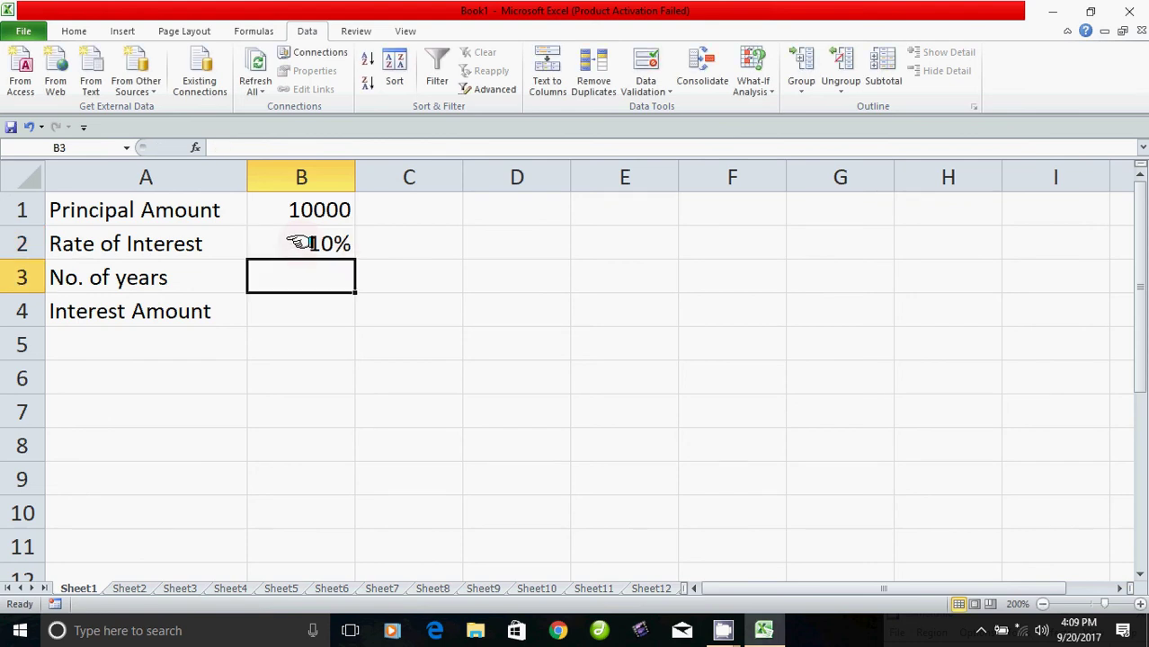
text(1)
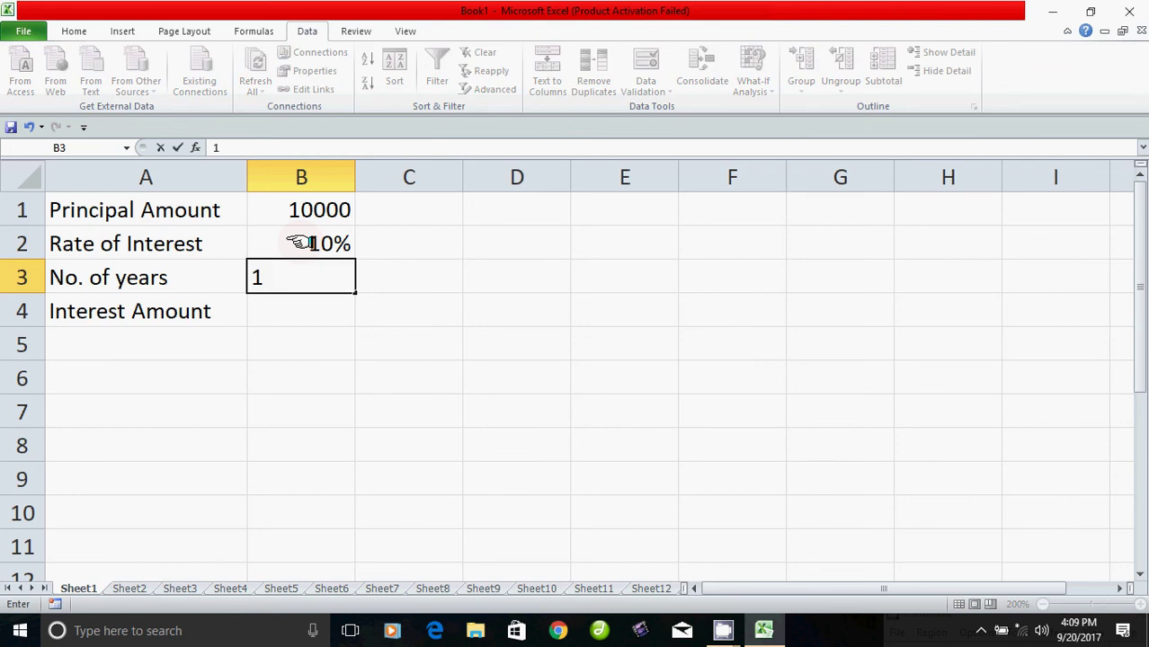
click(340, 315)
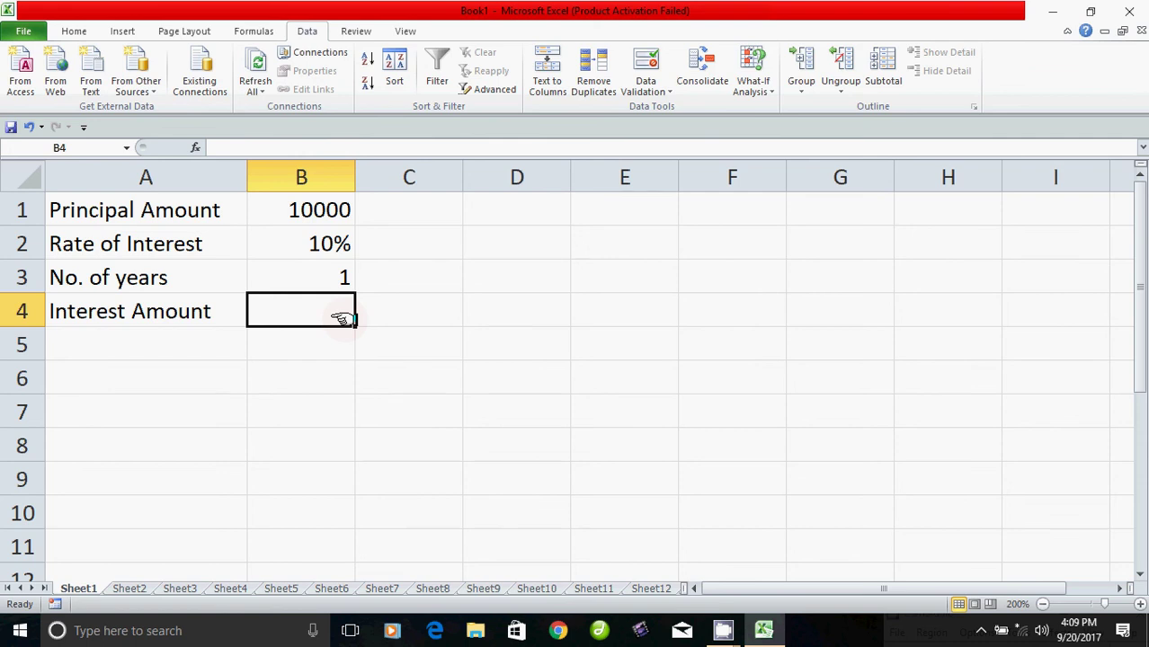
click(322, 245)
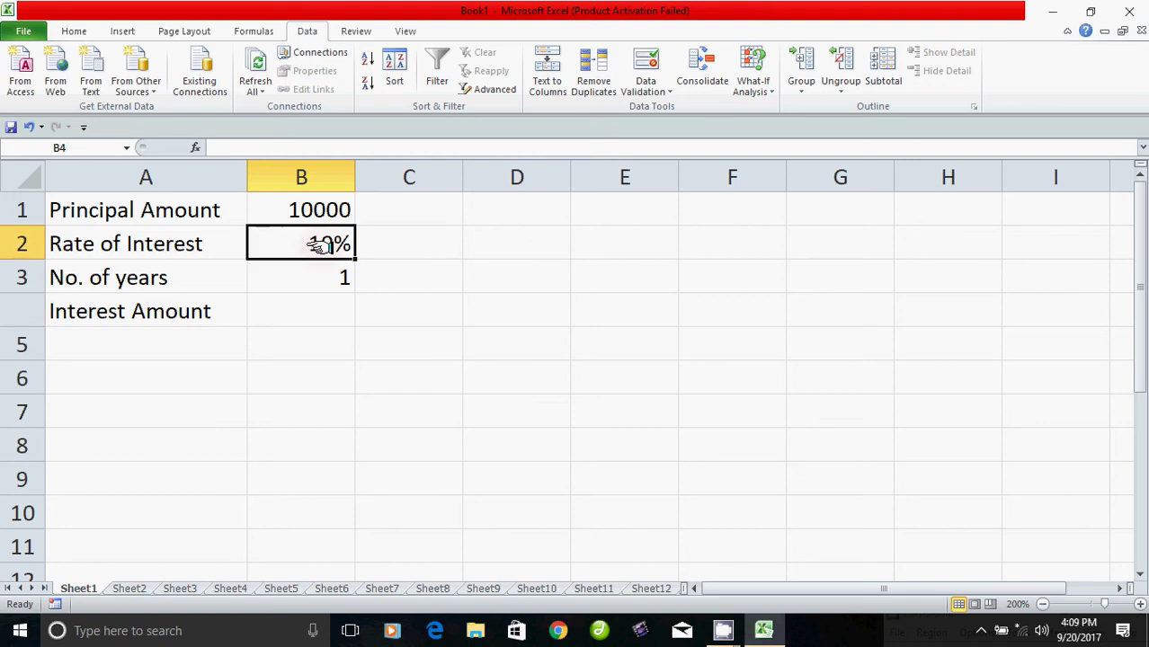
click(128, 281)
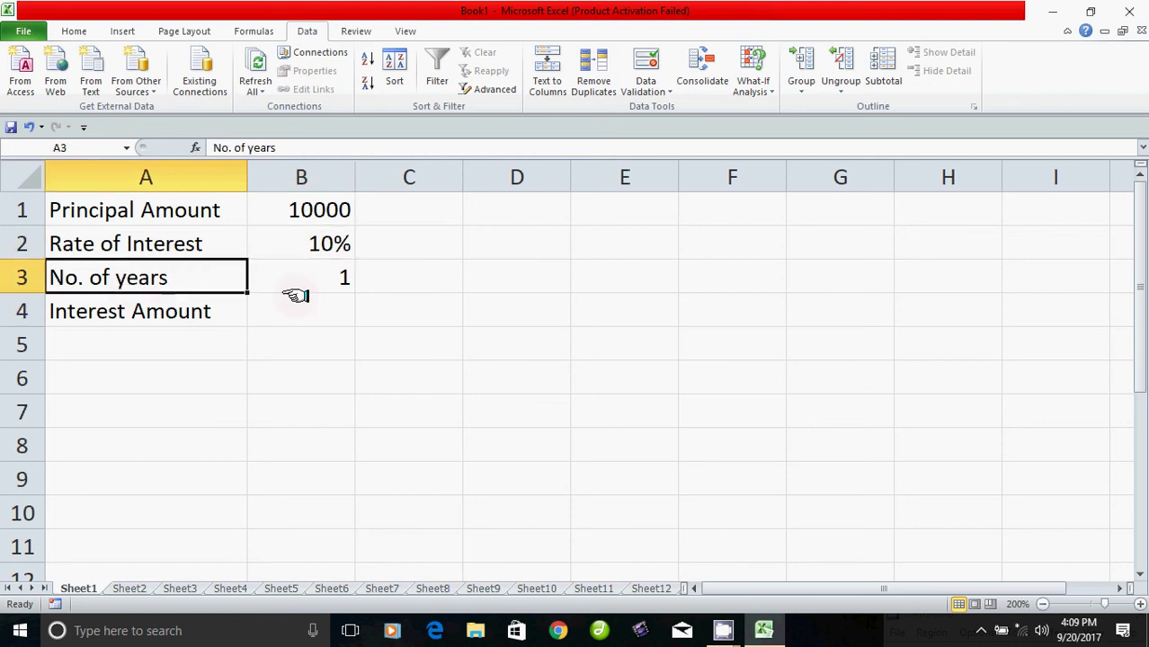
click(335, 278)
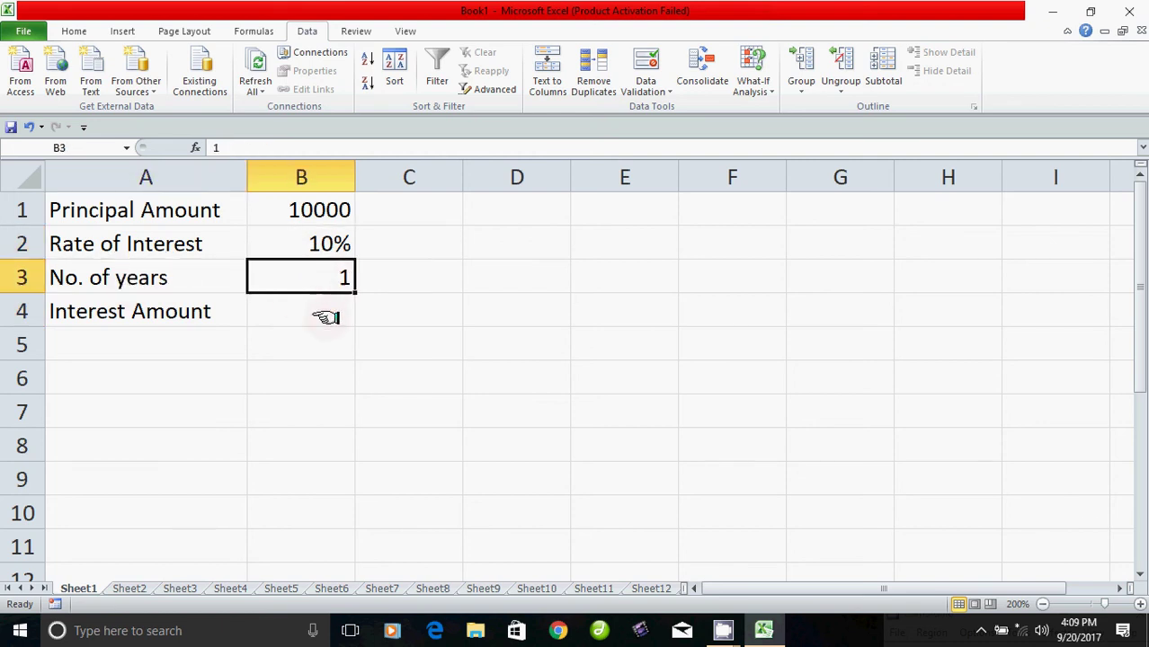
- Calculate the interest amount in B4 with the formula =B1*B2*B3
click(315, 316)
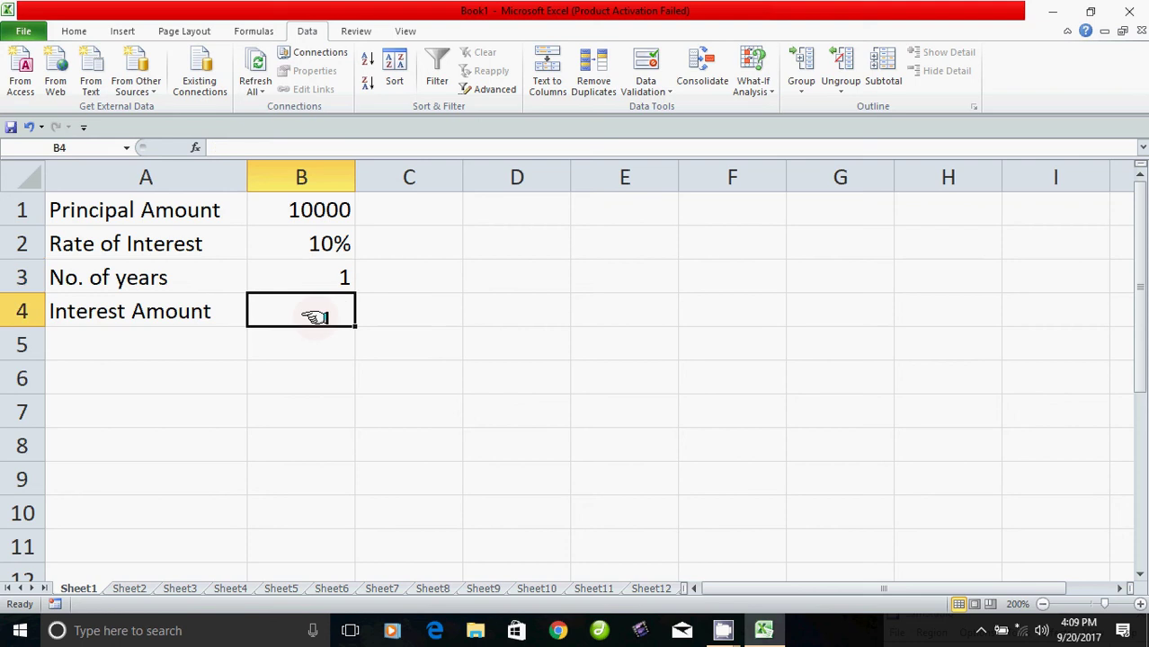
text(=)
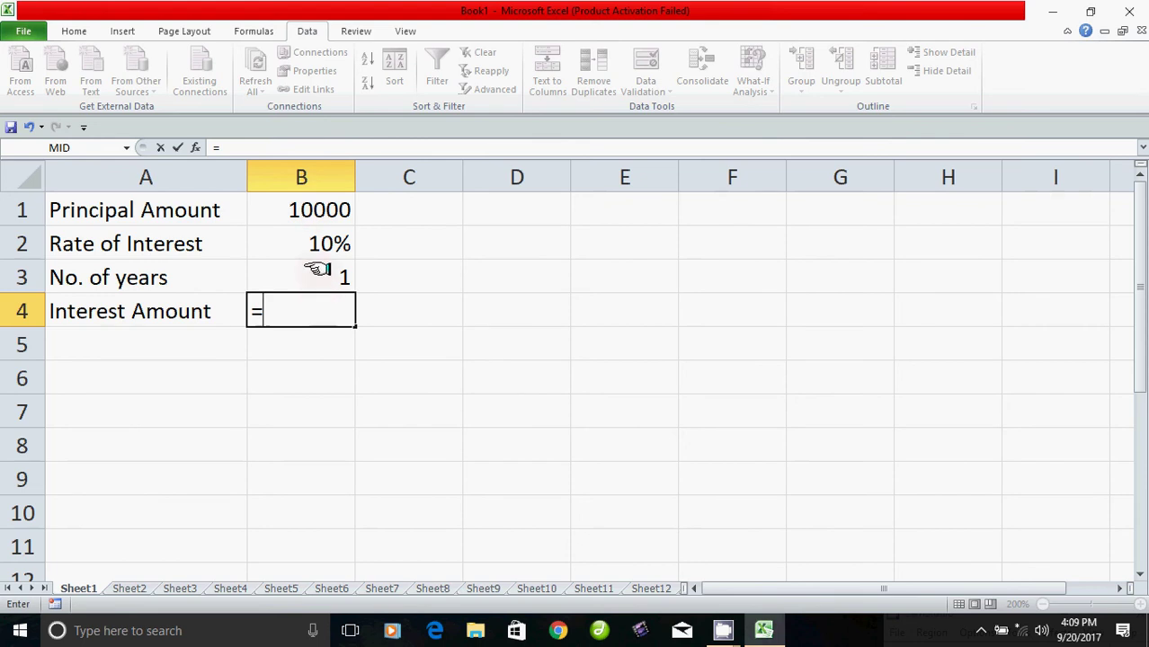
click(308, 209)
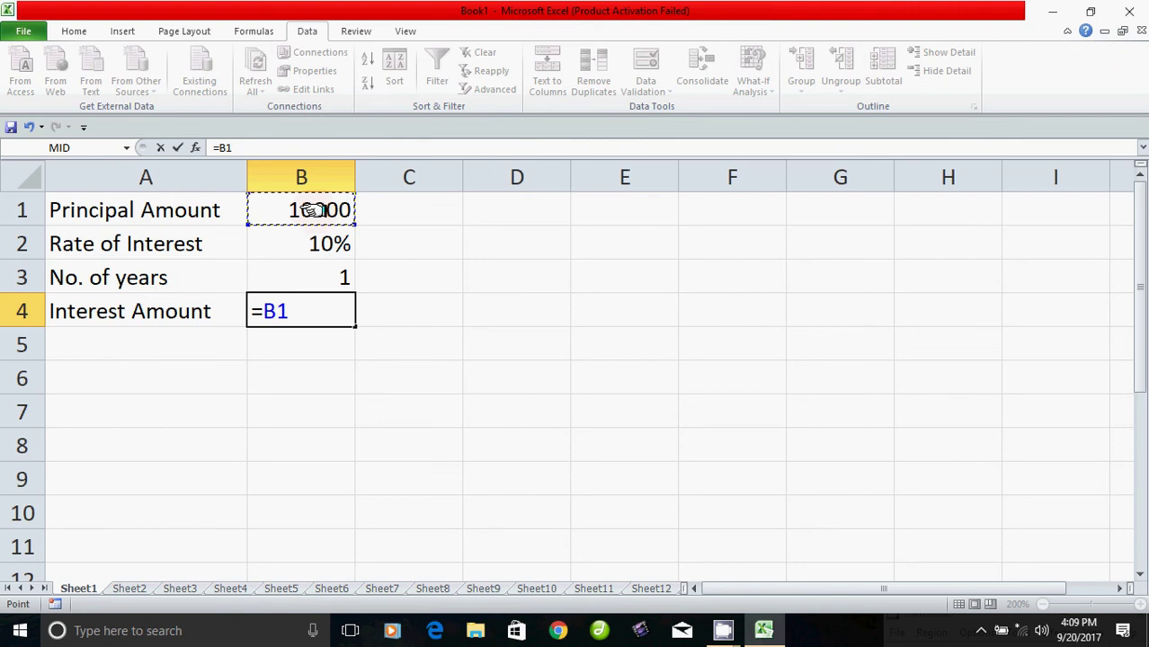
text(*)
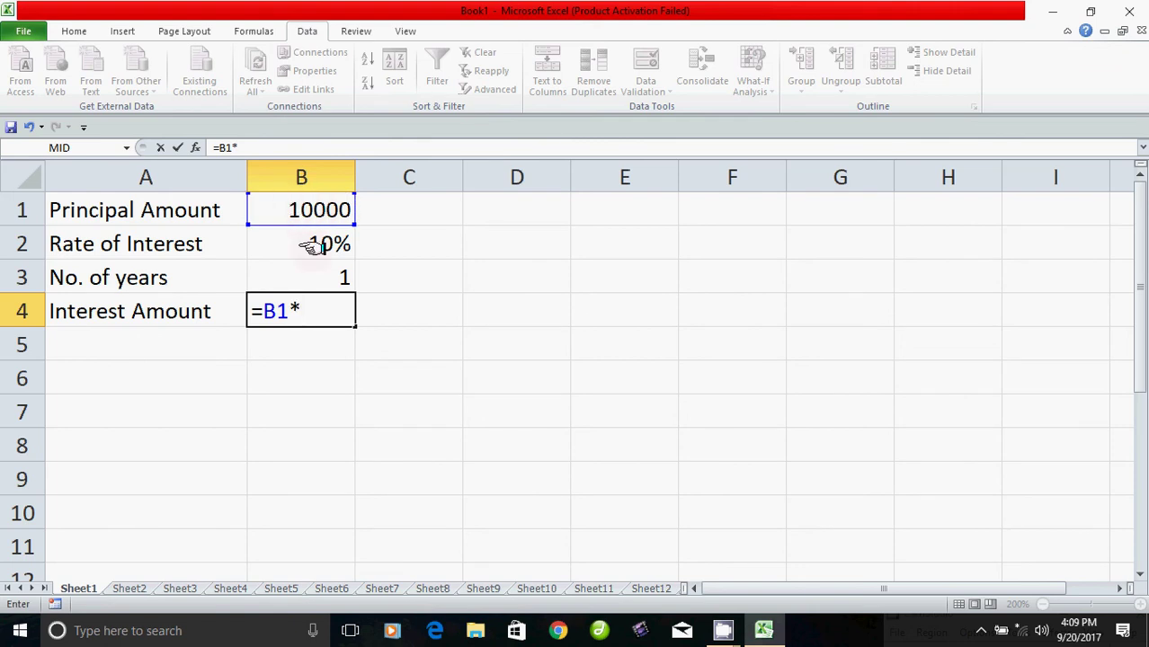
click(313, 248)
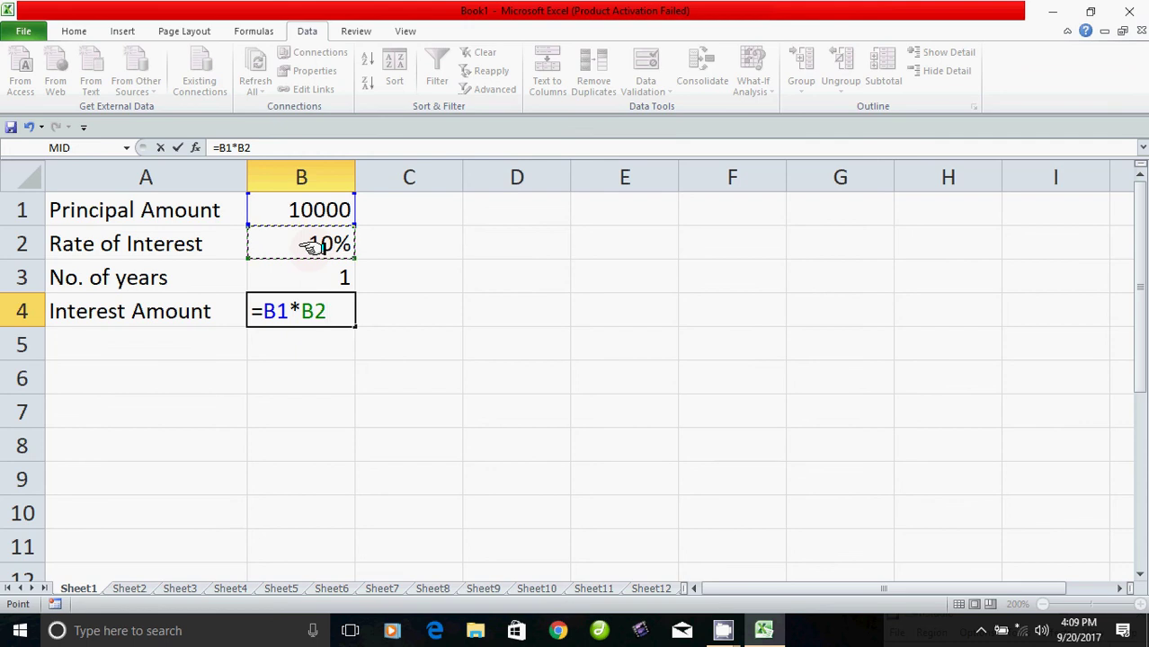
text(*)
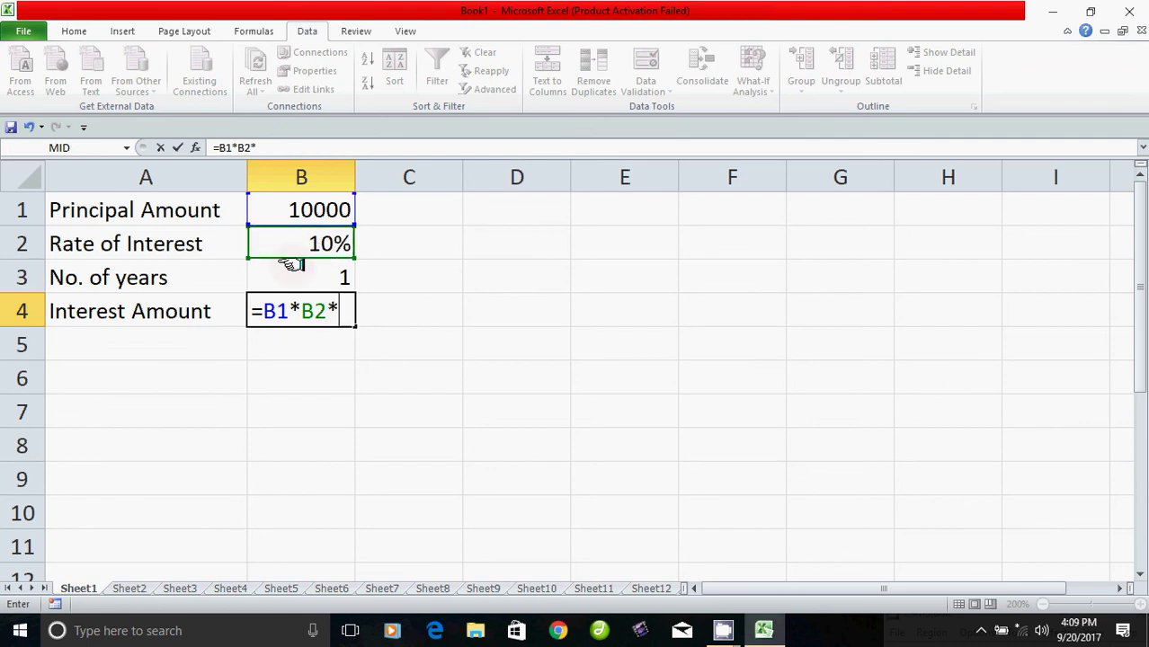
click(313, 278)
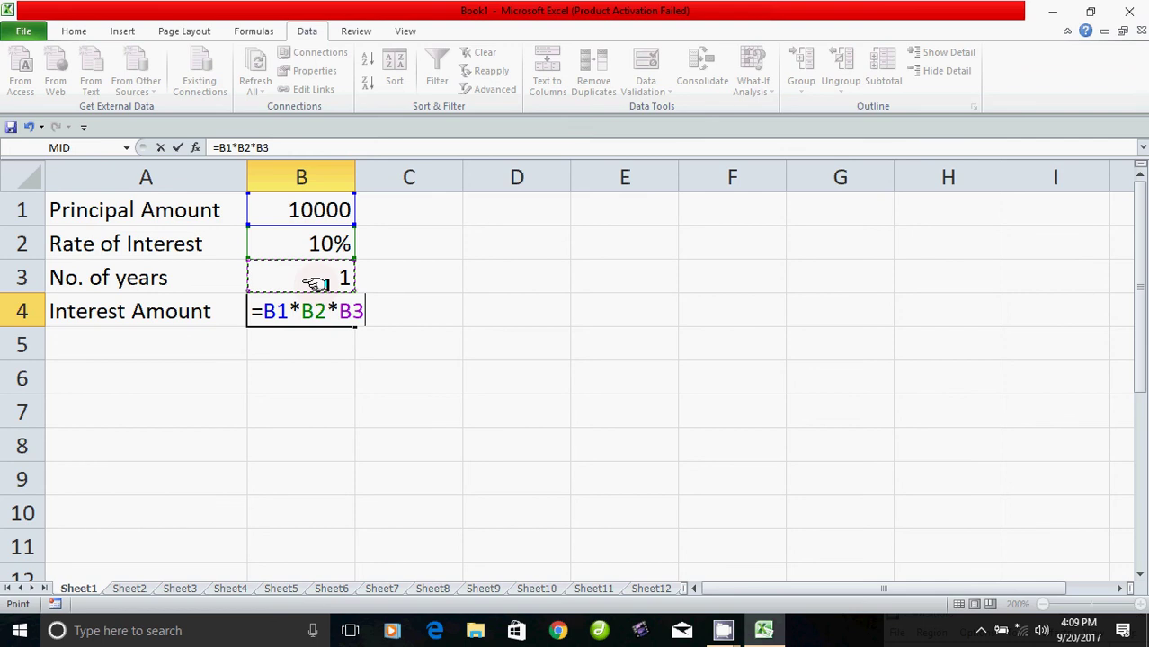
key(Return)
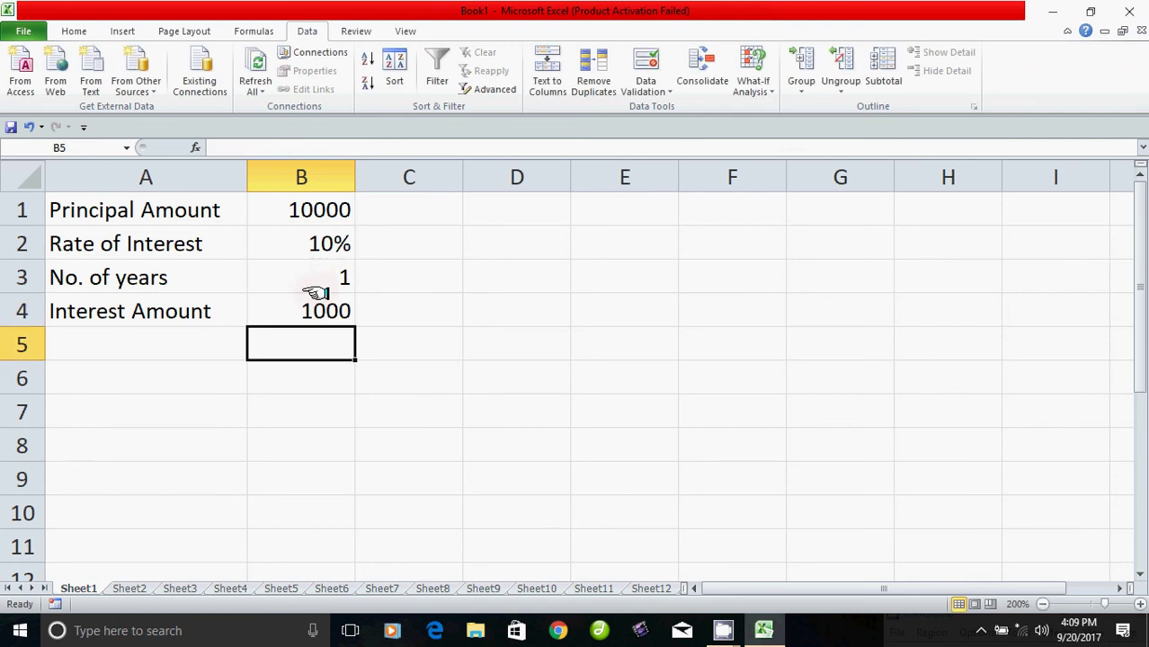
- Examine the interest formula in B4 and the principal, rate and years cells it depends on
click(308, 313)
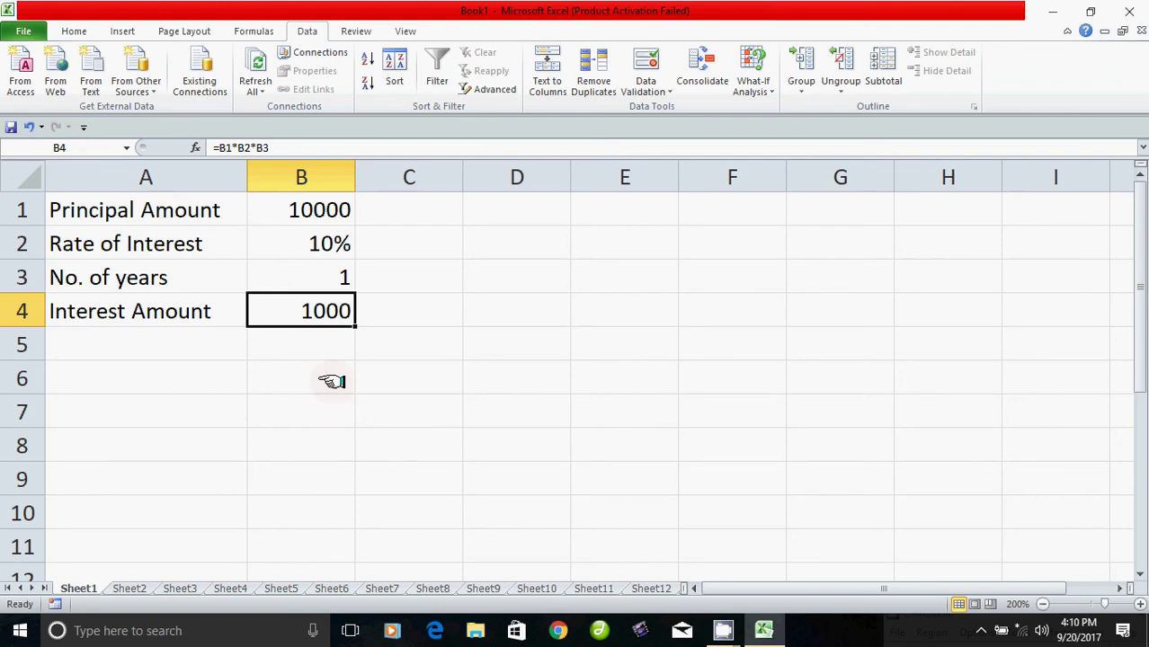
drag(282, 204, 303, 302)
click(328, 413)
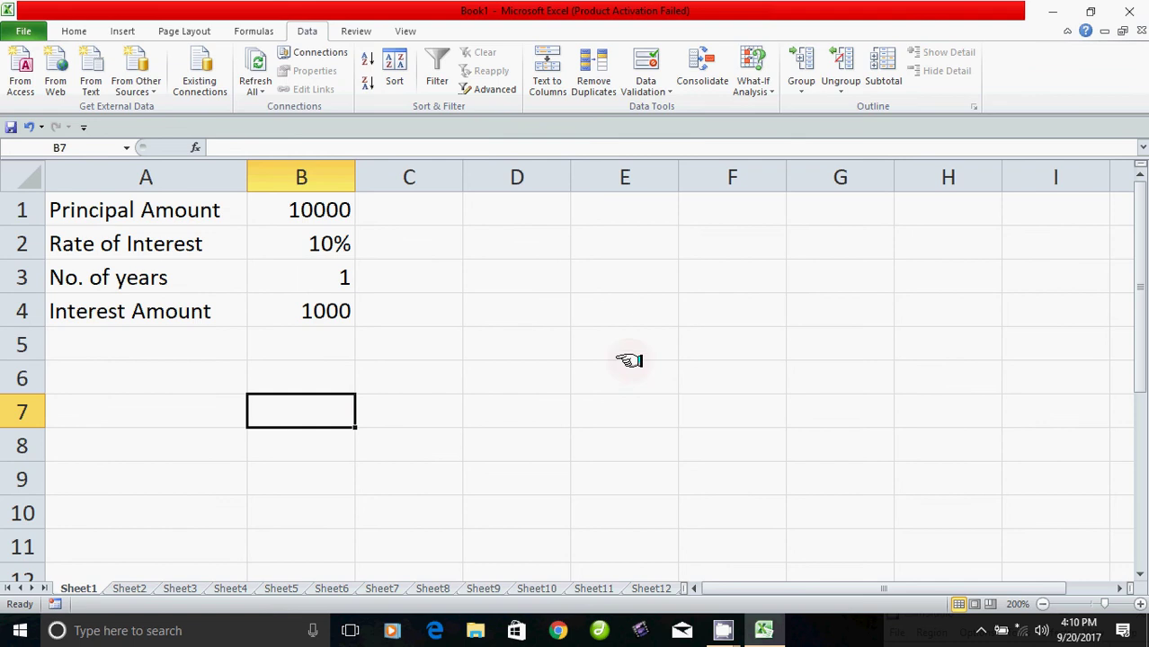
click(656, 401)
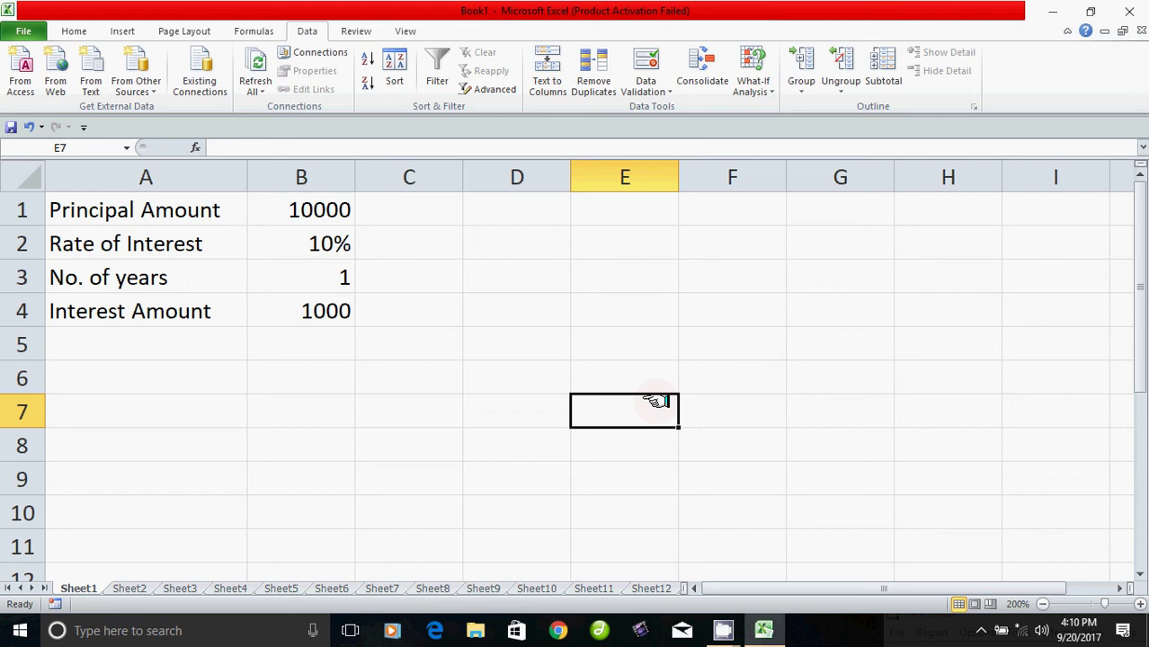
click(292, 311)
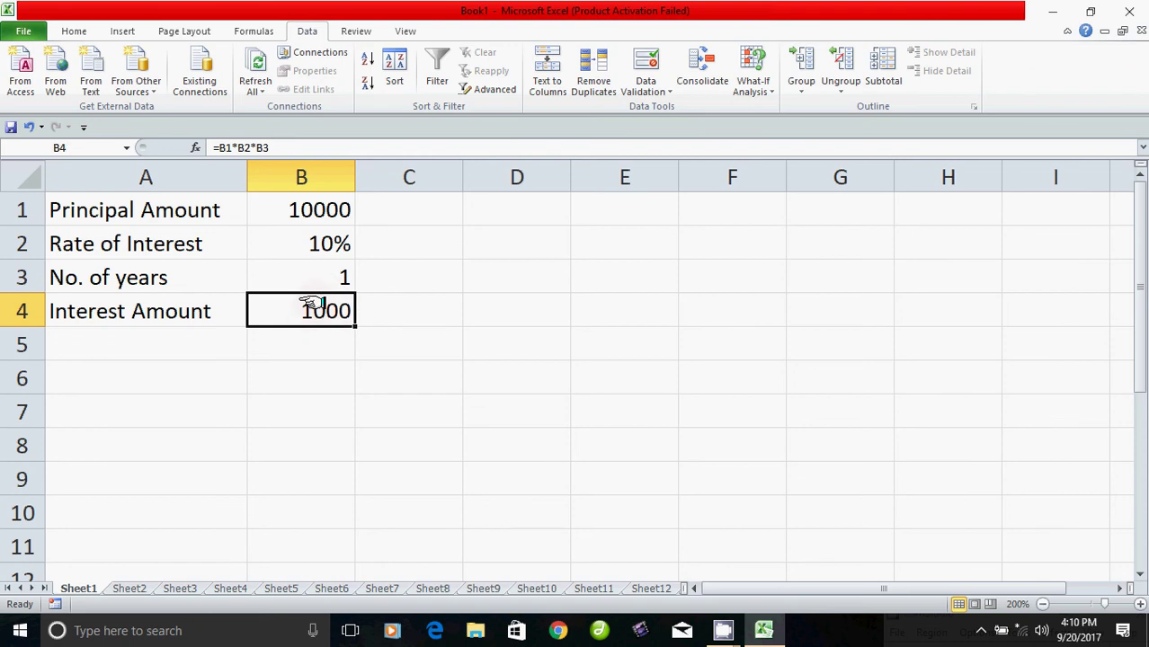
click(300, 208)
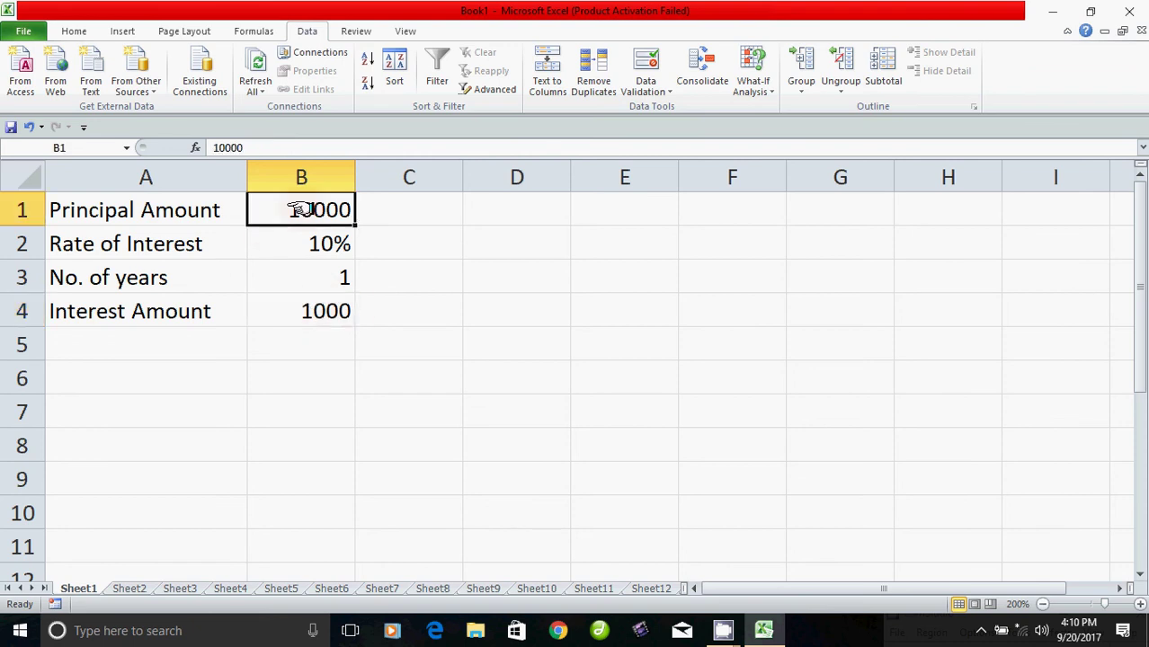
click(333, 325)
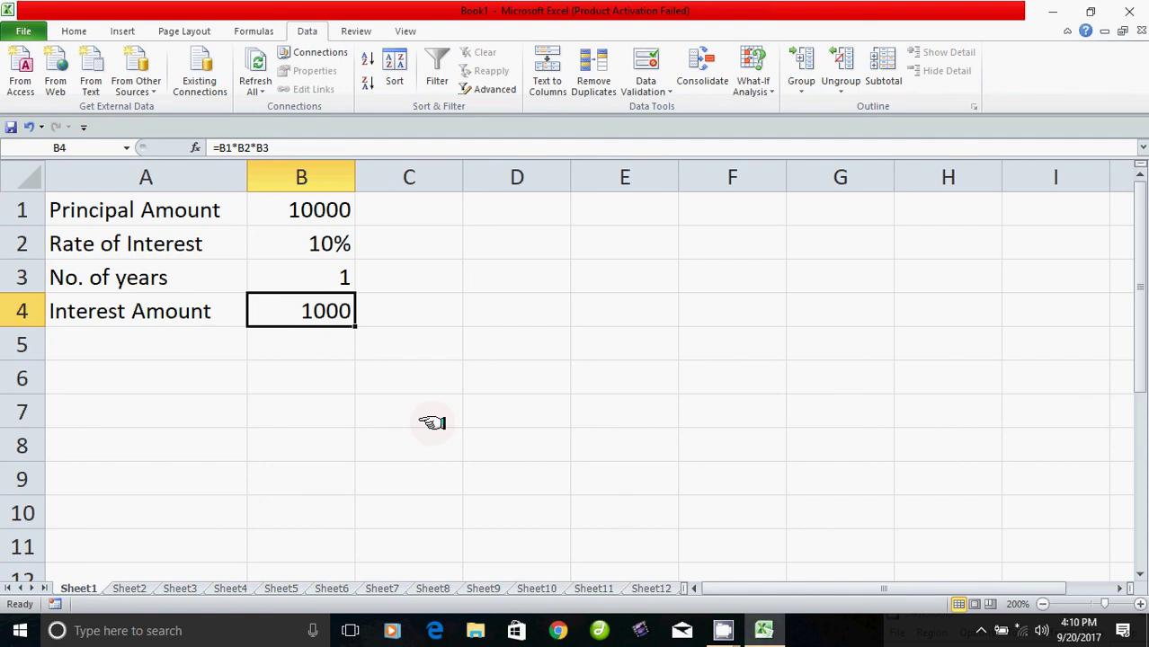
click(300, 208)
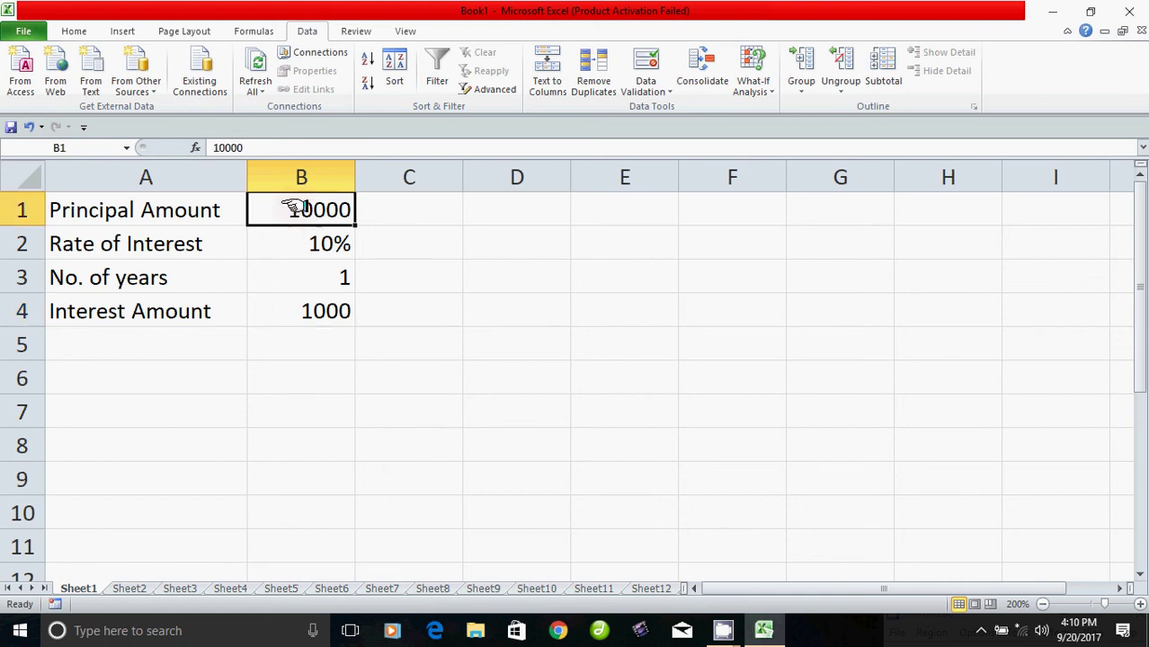
click(302, 241)
click(329, 276)
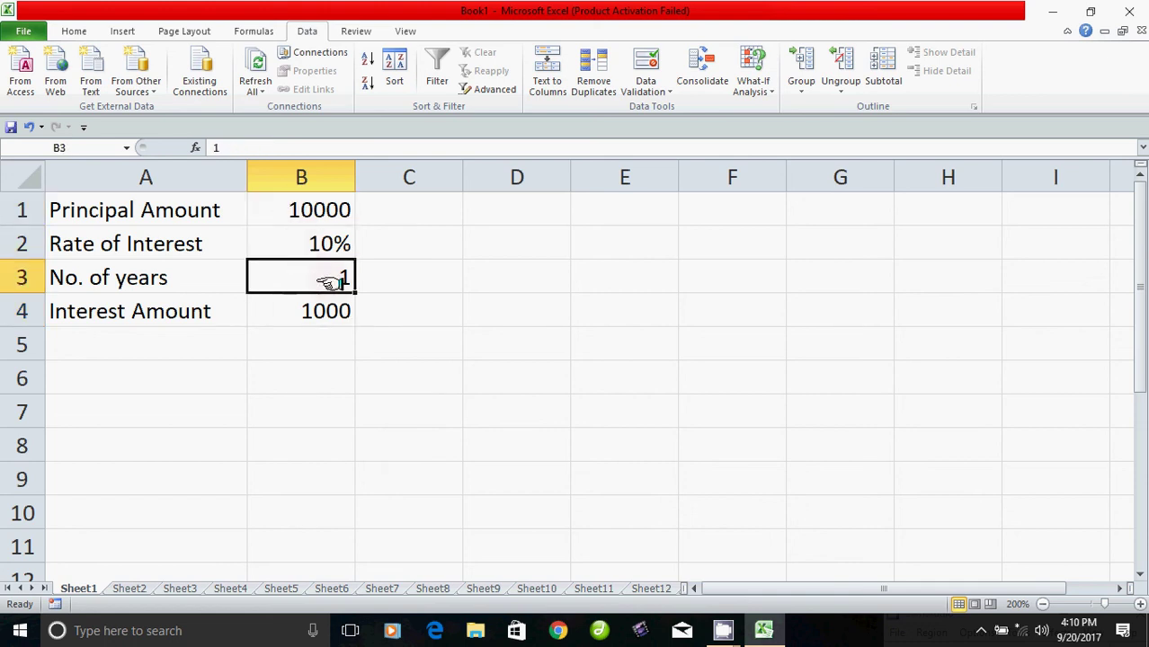
click(339, 315)
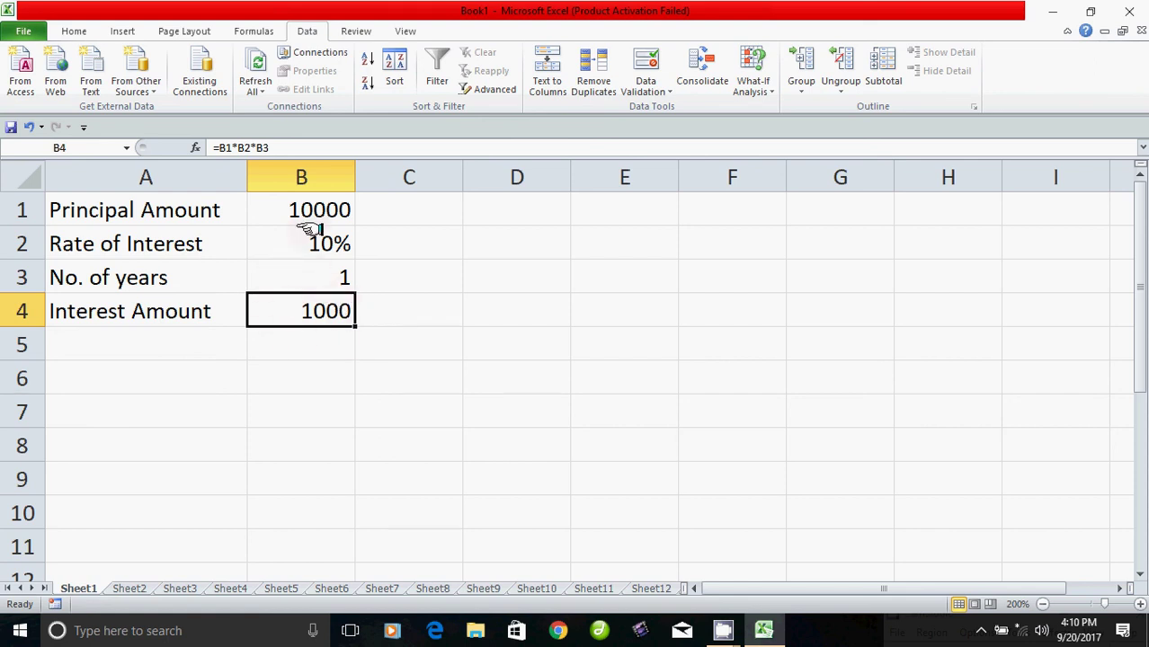
click(323, 211)
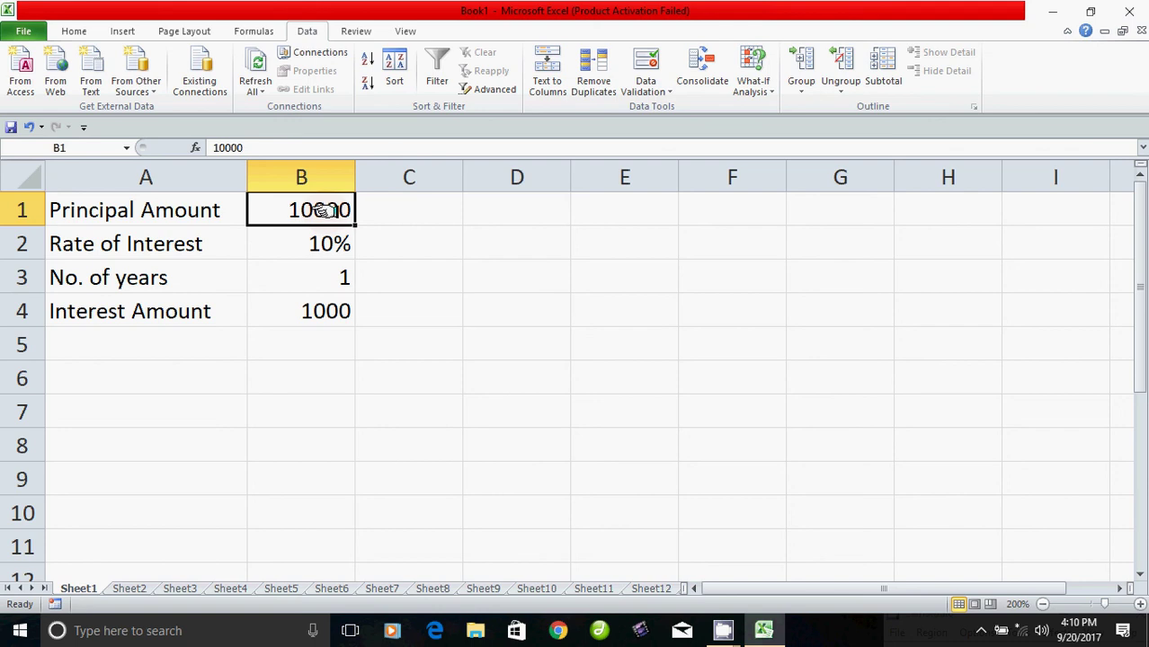
click(613, 379)
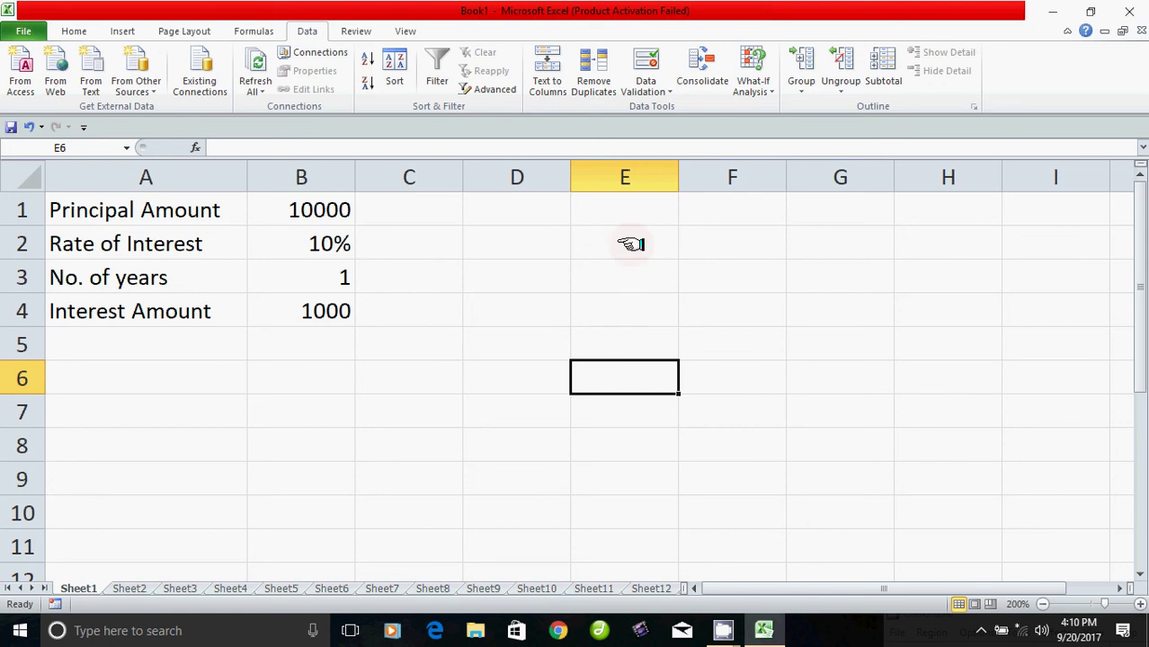
- Run Goal Seek to bring the interest amount in B4 to 5000 by changing the principal in B1, and accept the solution
click(318, 313)
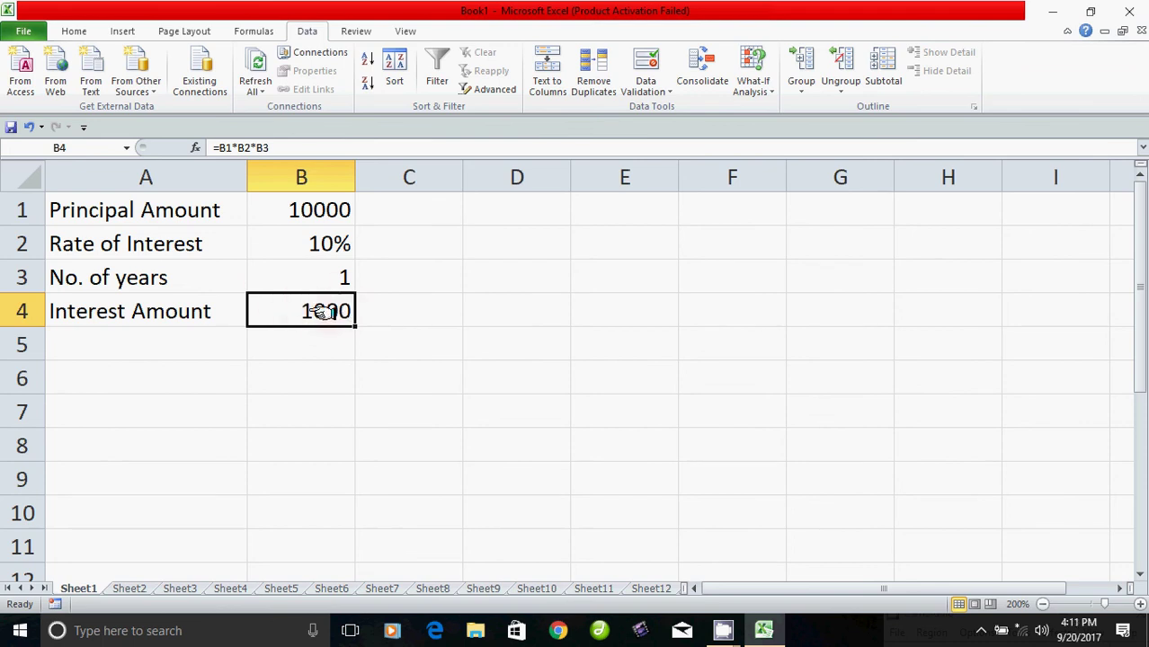
click(755, 87)
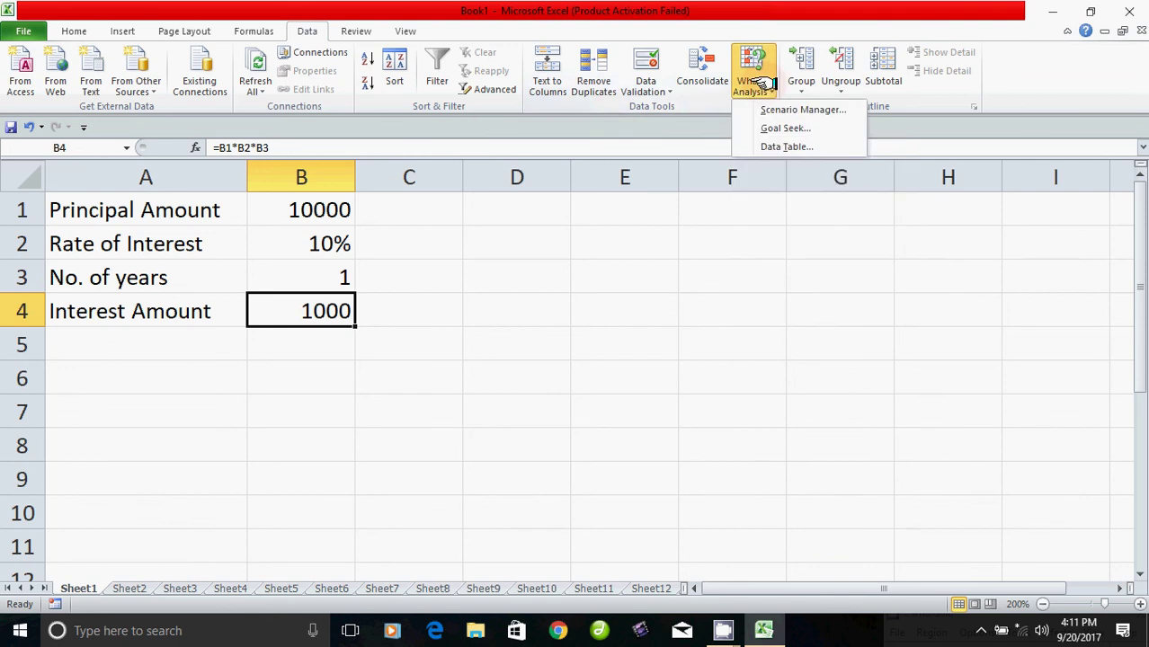
click(781, 128)
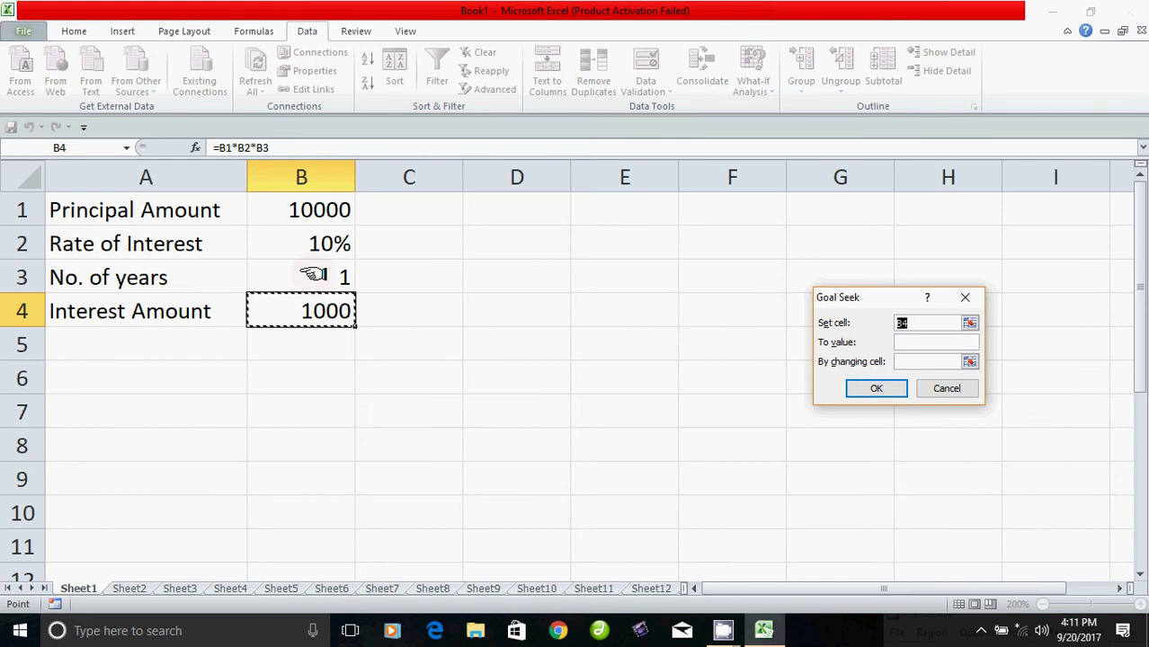
click(897, 341)
drag(888, 290, 598, 230)
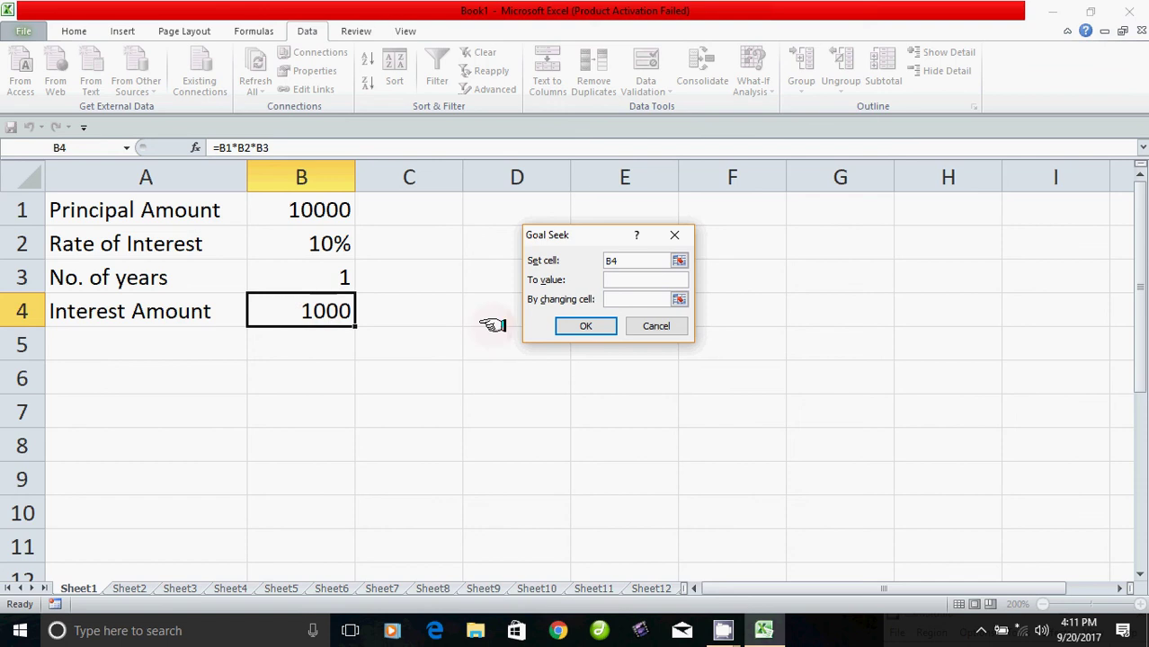
text(5)
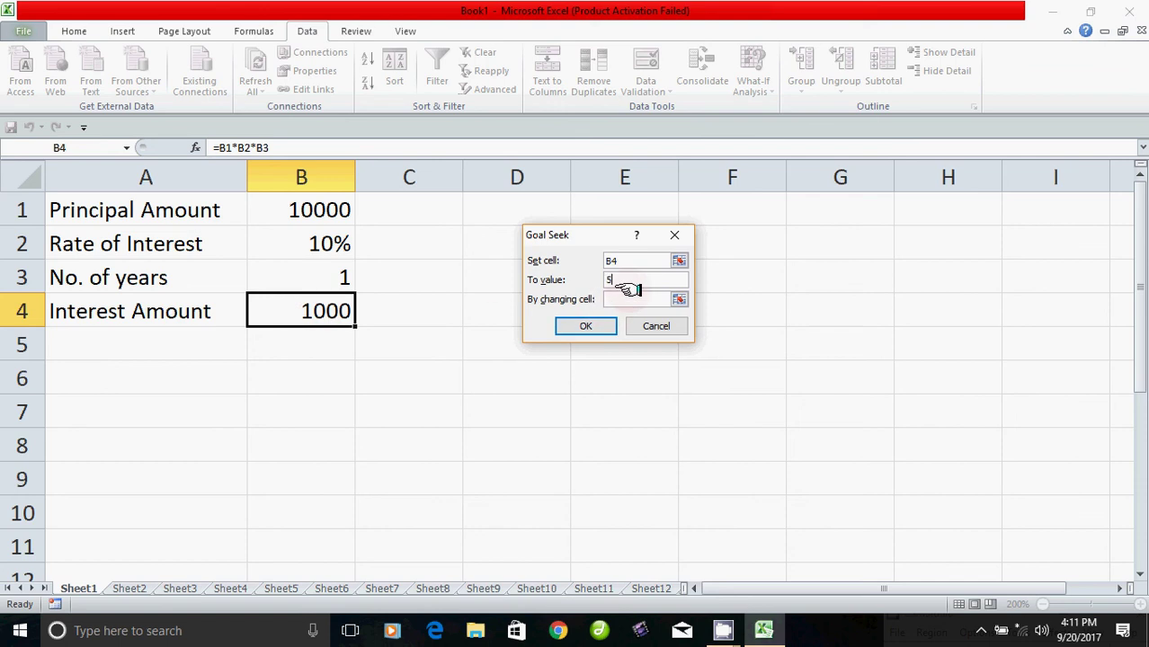
text(000)
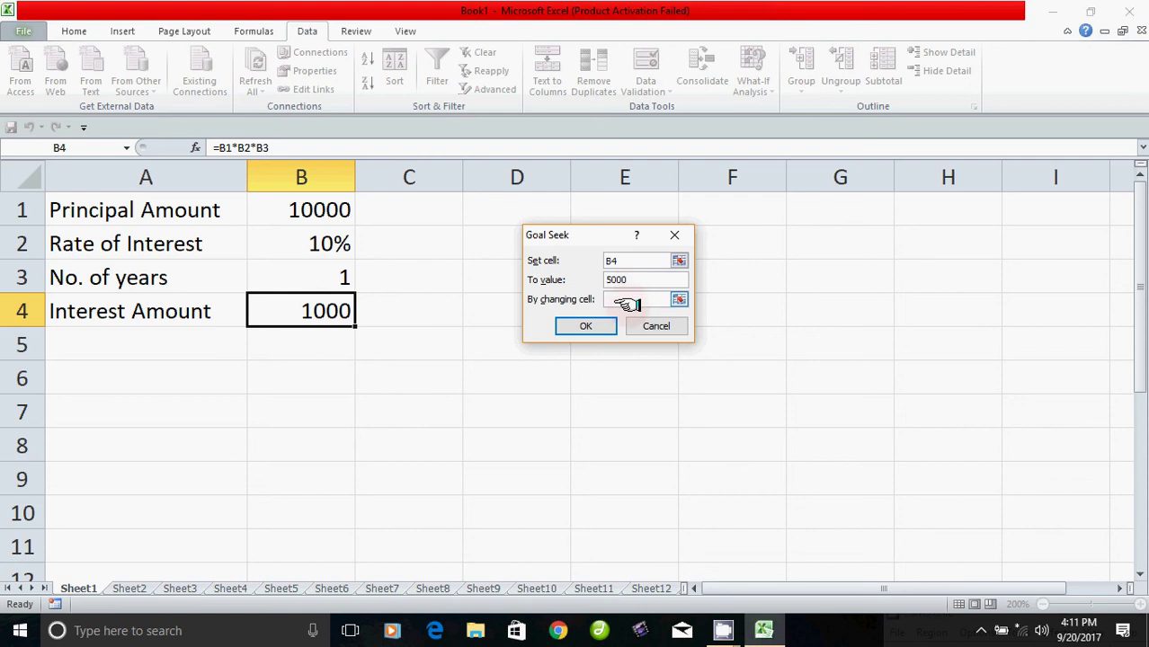
click(626, 298)
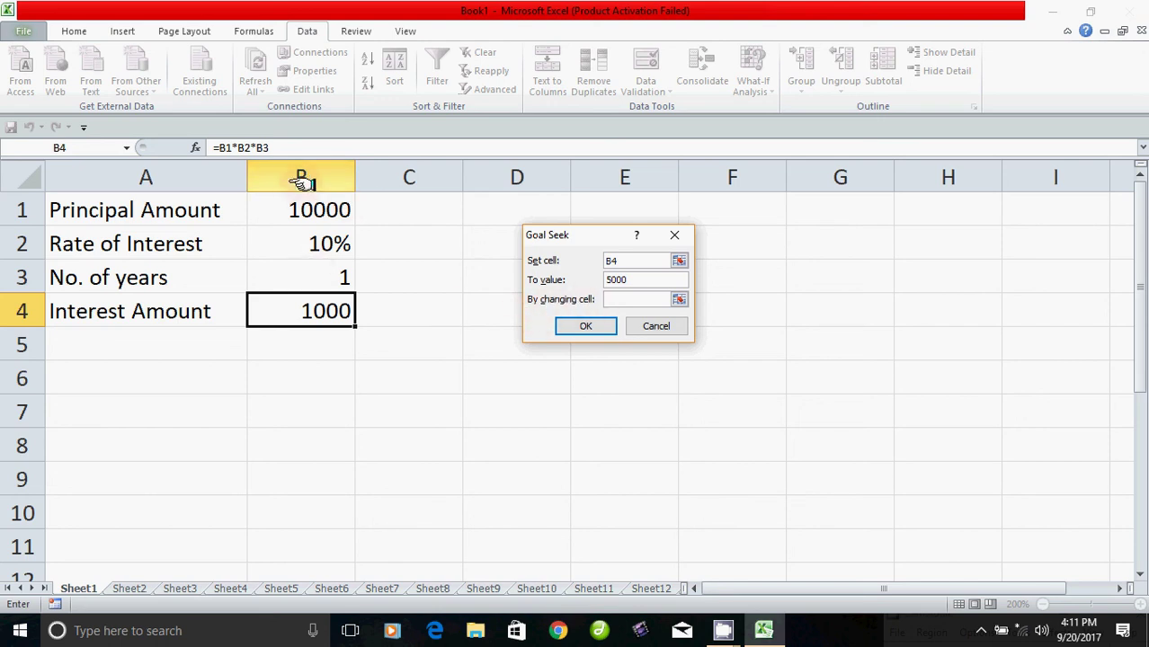
text(b1)
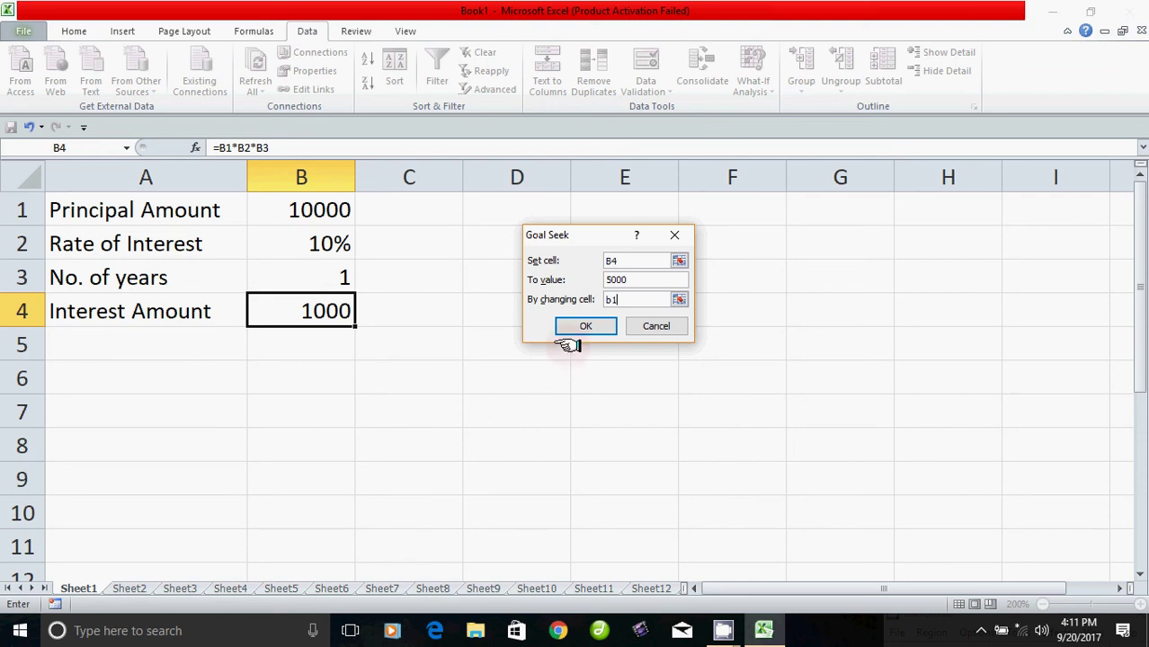
click(586, 325)
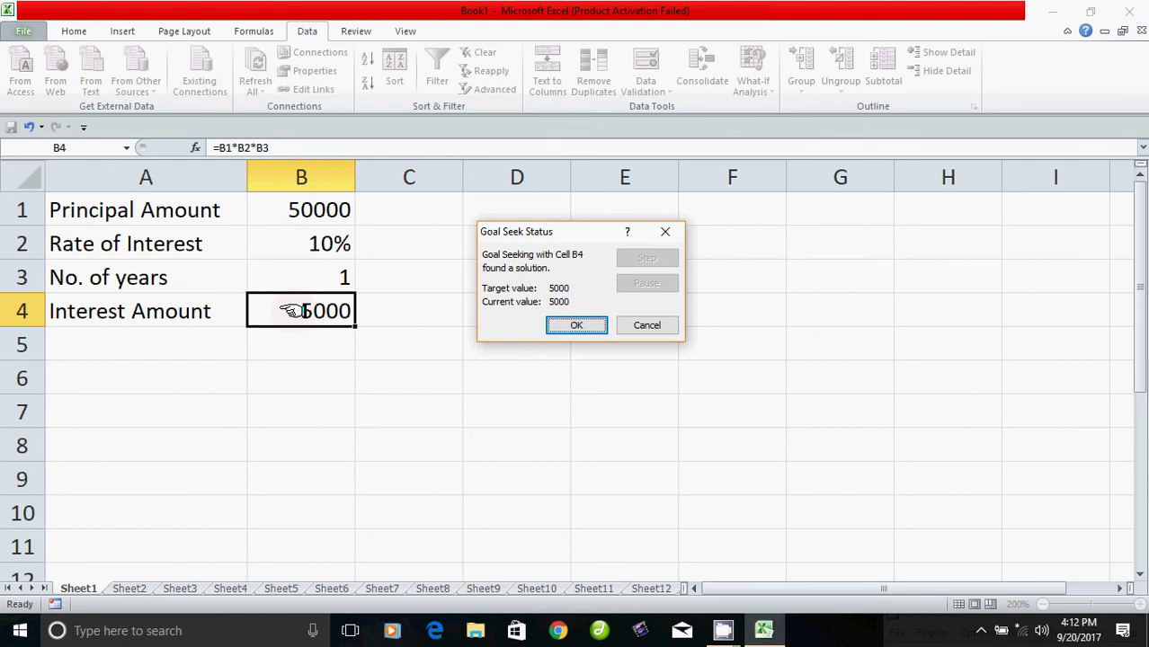
click(582, 327)
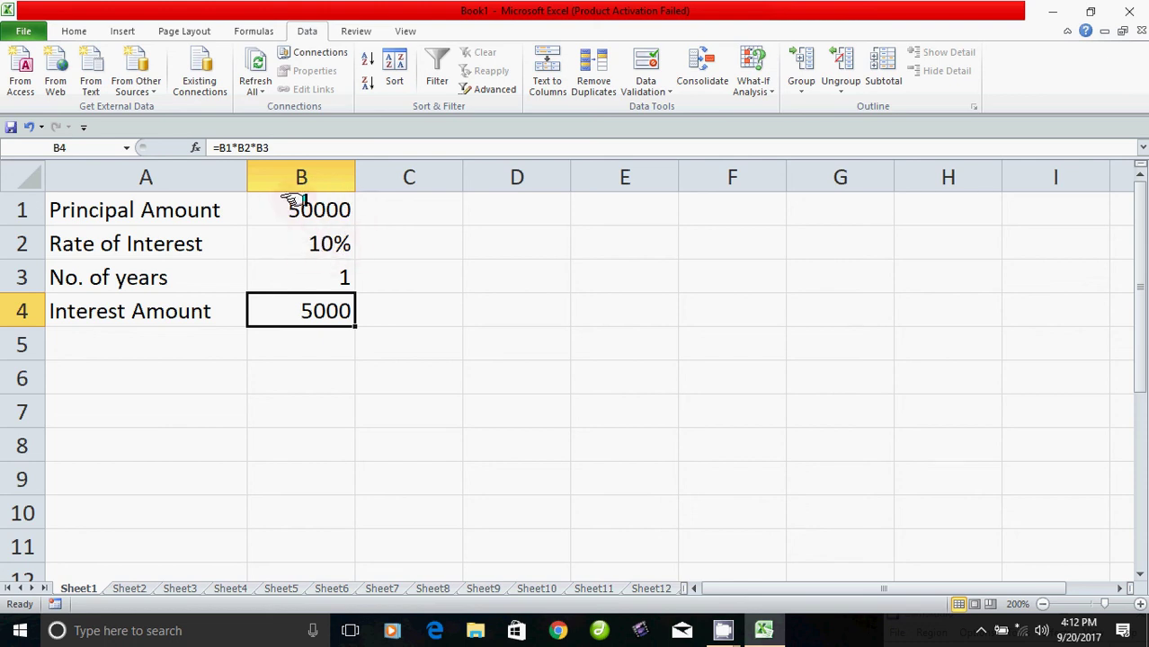
click(338, 409)
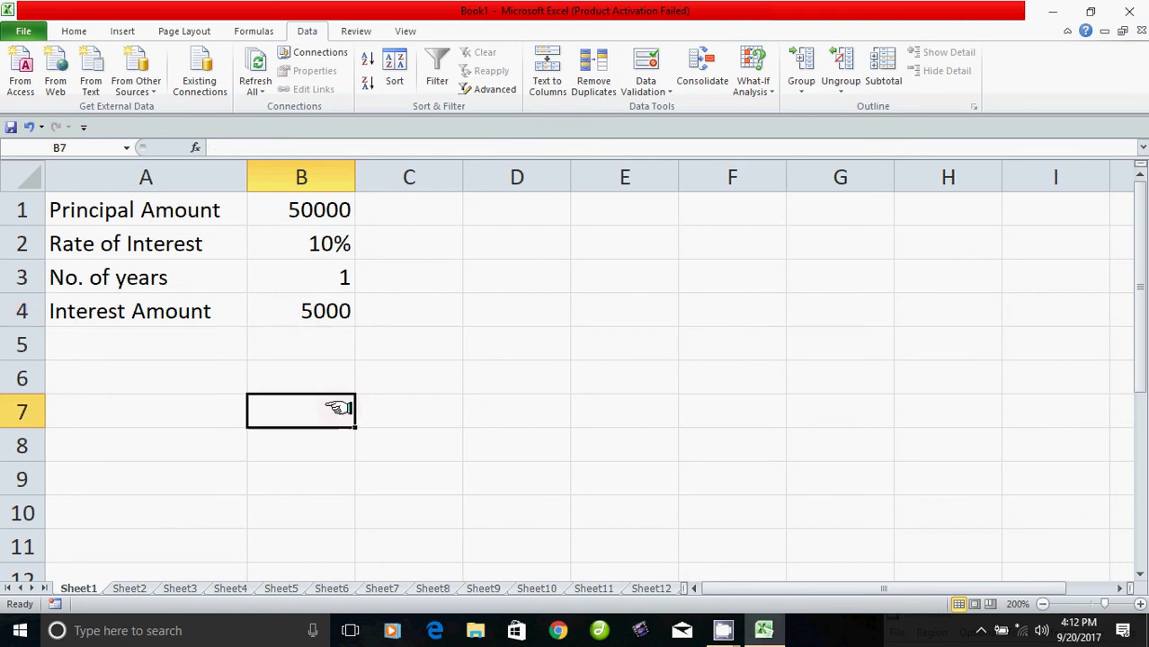
- Run Goal Seek on the interest amount in B4 with a target of 500 by changing principal cell B1, and keep the result
click(323, 313)
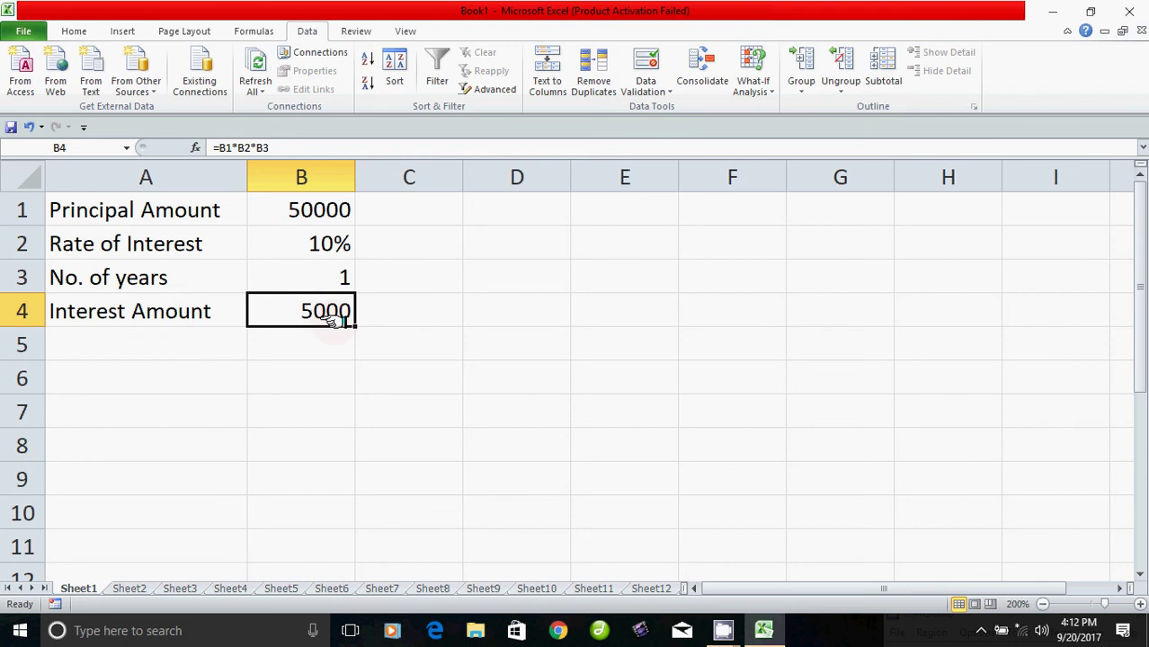
click(769, 83)
click(785, 128)
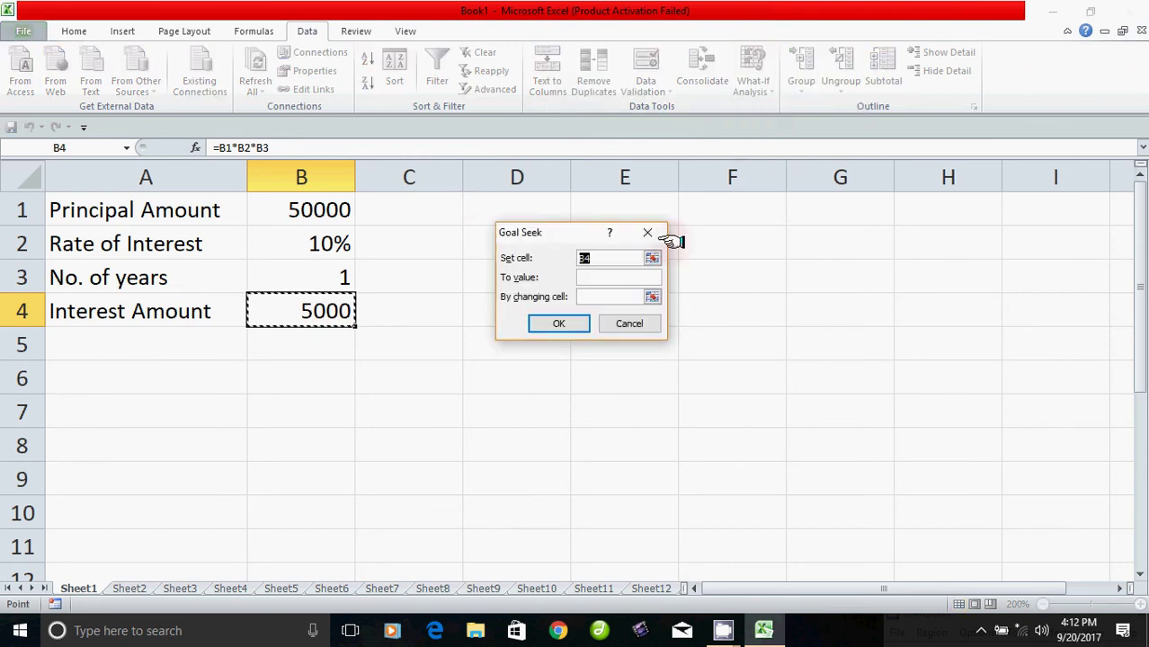
click(600, 277)
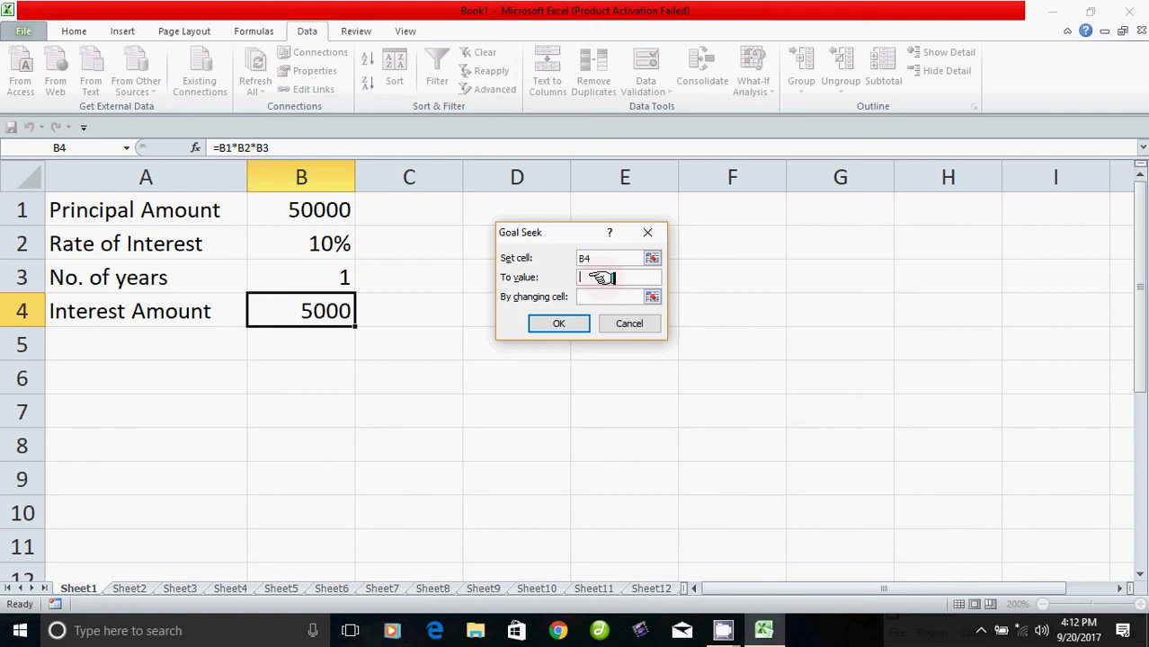
text(500)
click(598, 297)
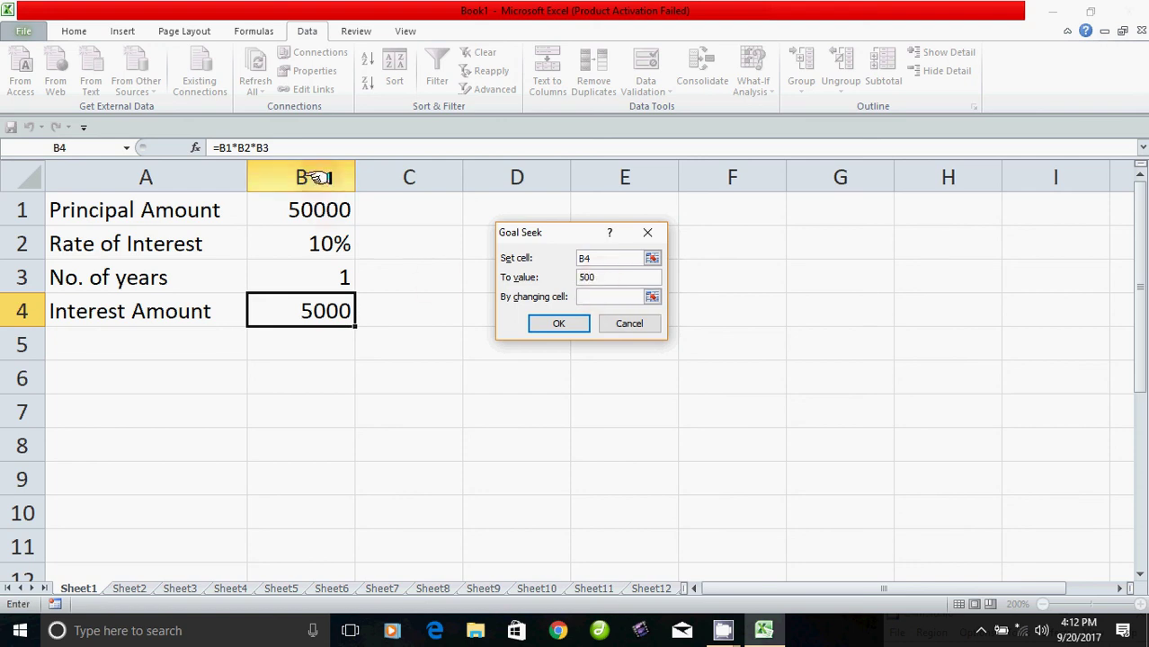
text(b1)
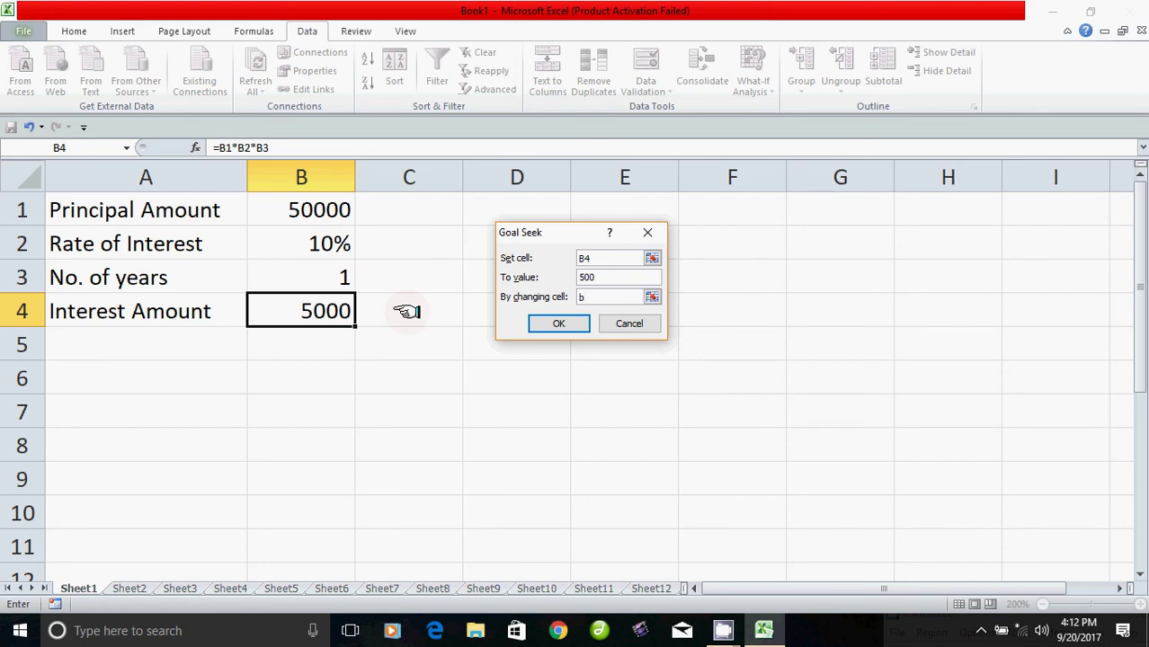
click(564, 323)
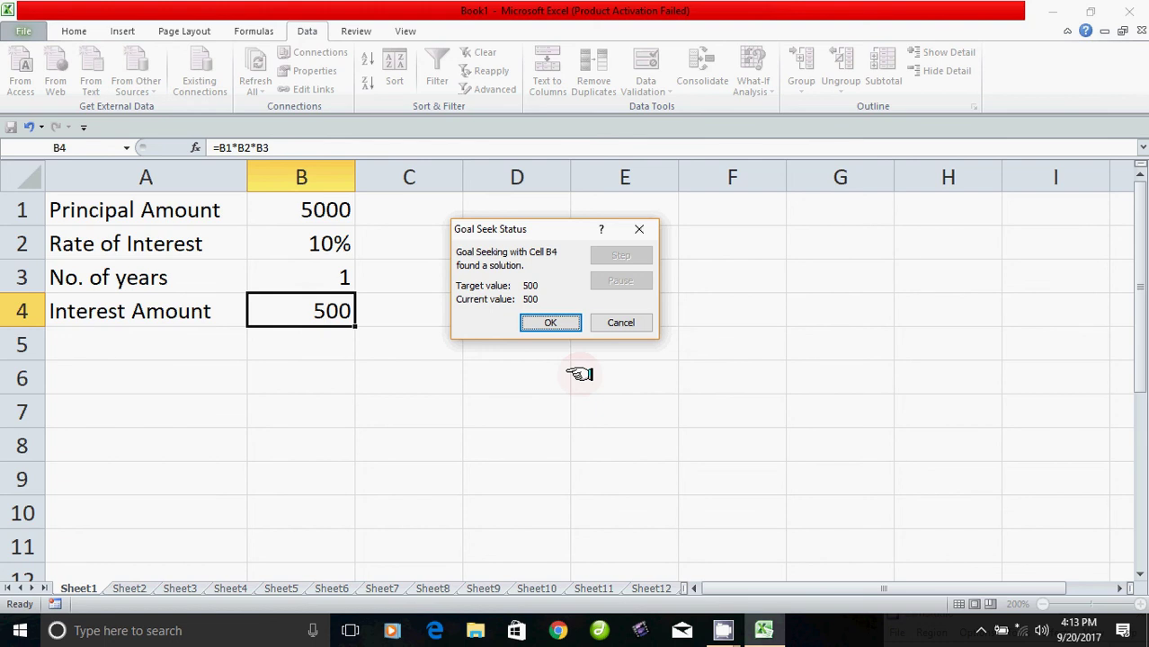
click(556, 322)
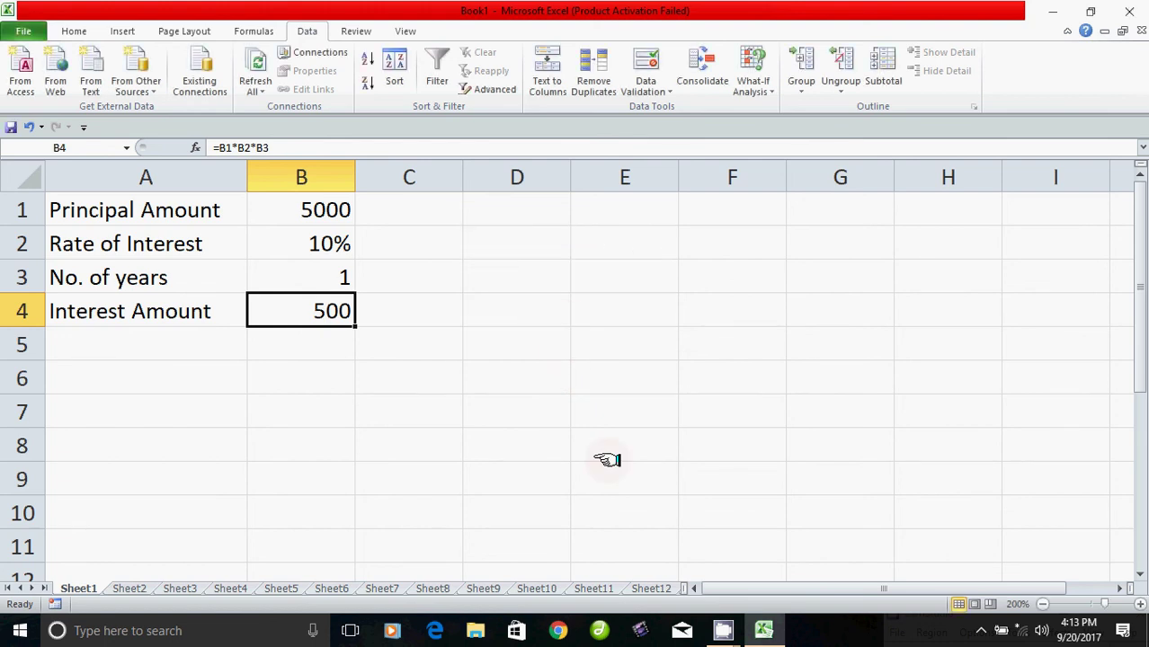